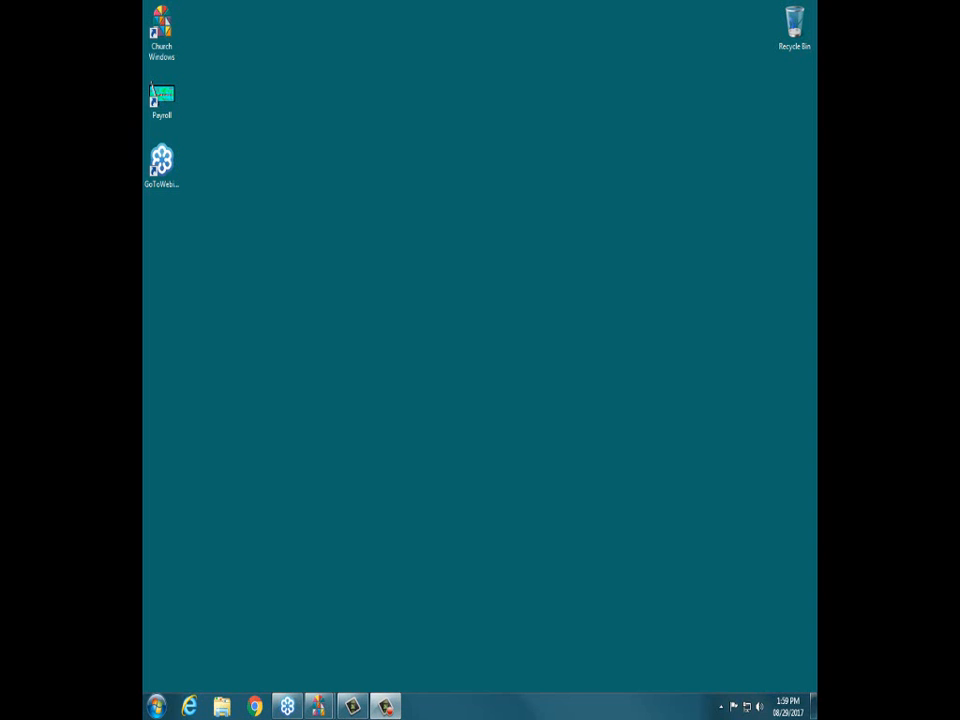
# Step: Bring the Church Windows Software main window to the front
pyautogui.moveTo(329, 713)
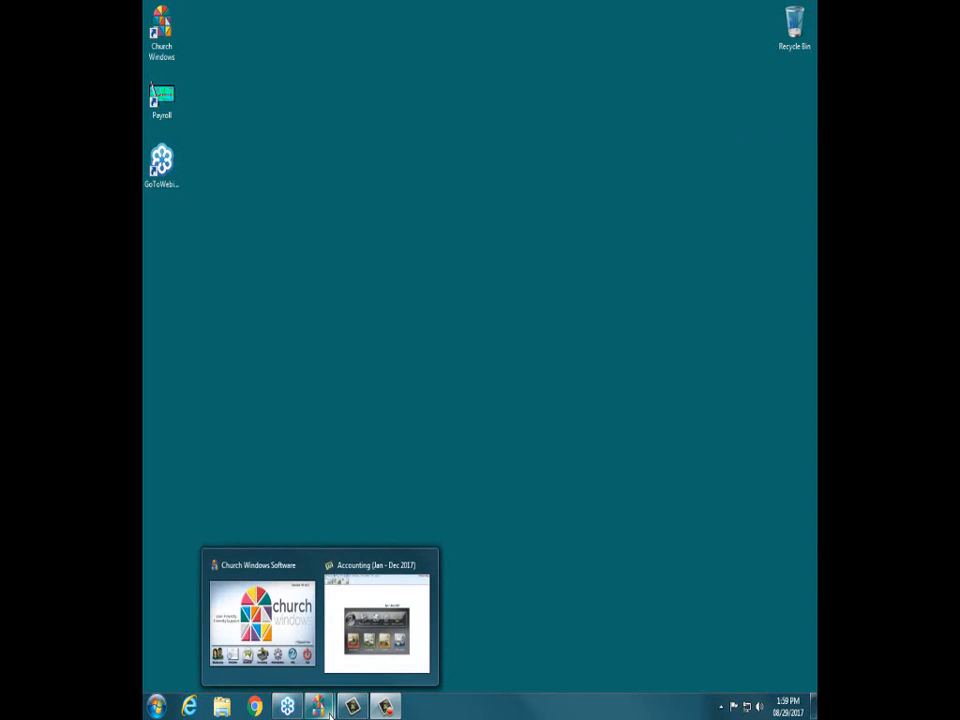
pyautogui.click(259, 578)
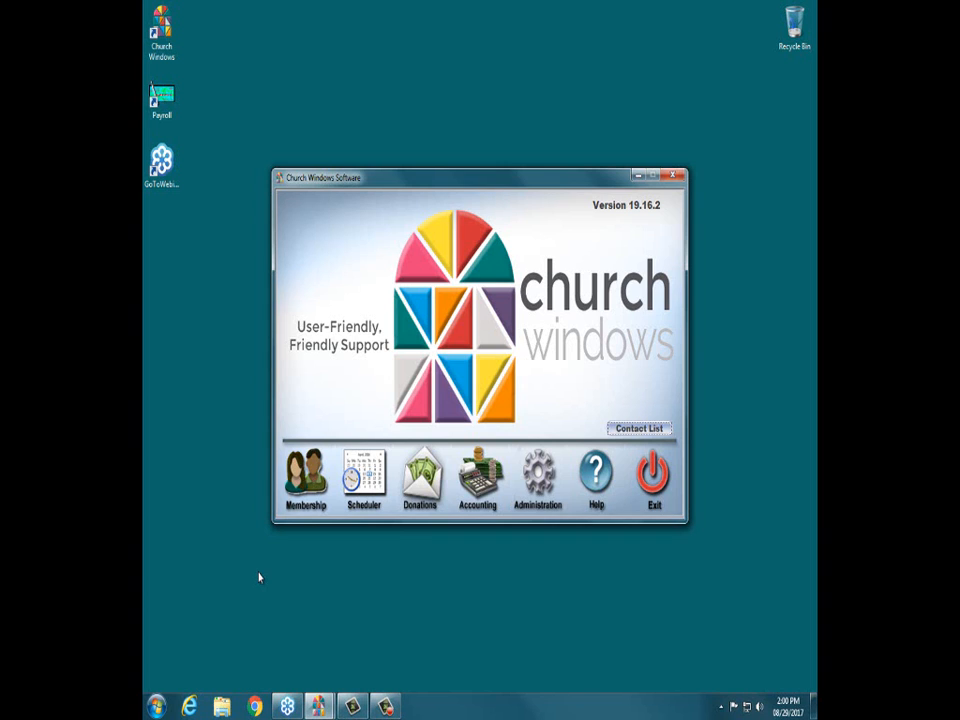
# Step: Switch to Internet Explorer and open the Training Workbooks page of the Church Windows website
pyautogui.click(188, 707)
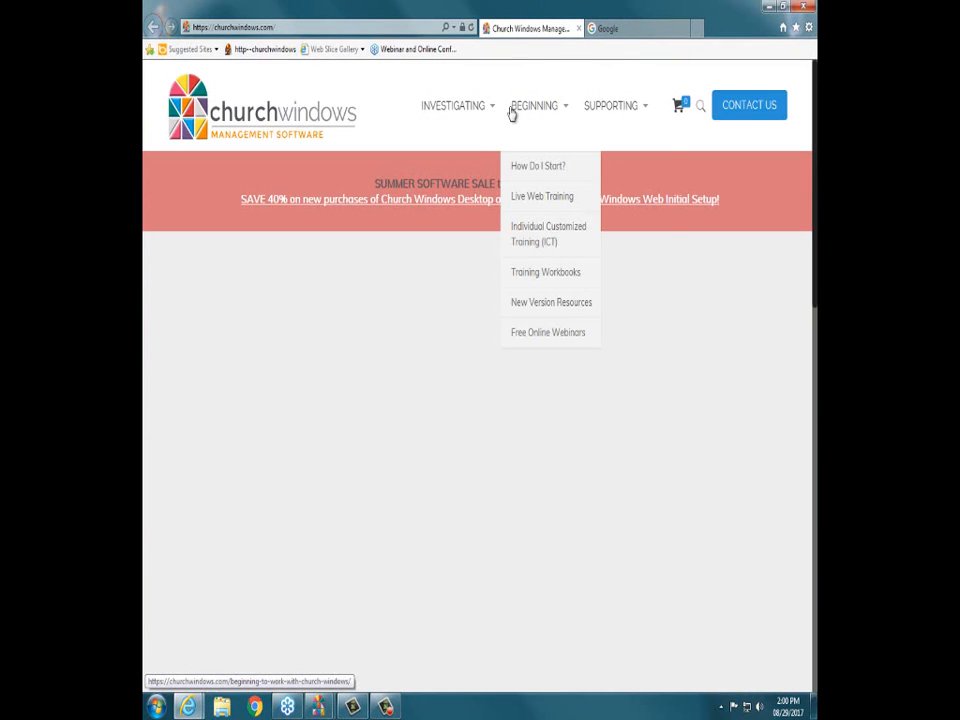
pyautogui.moveTo(619, 108)
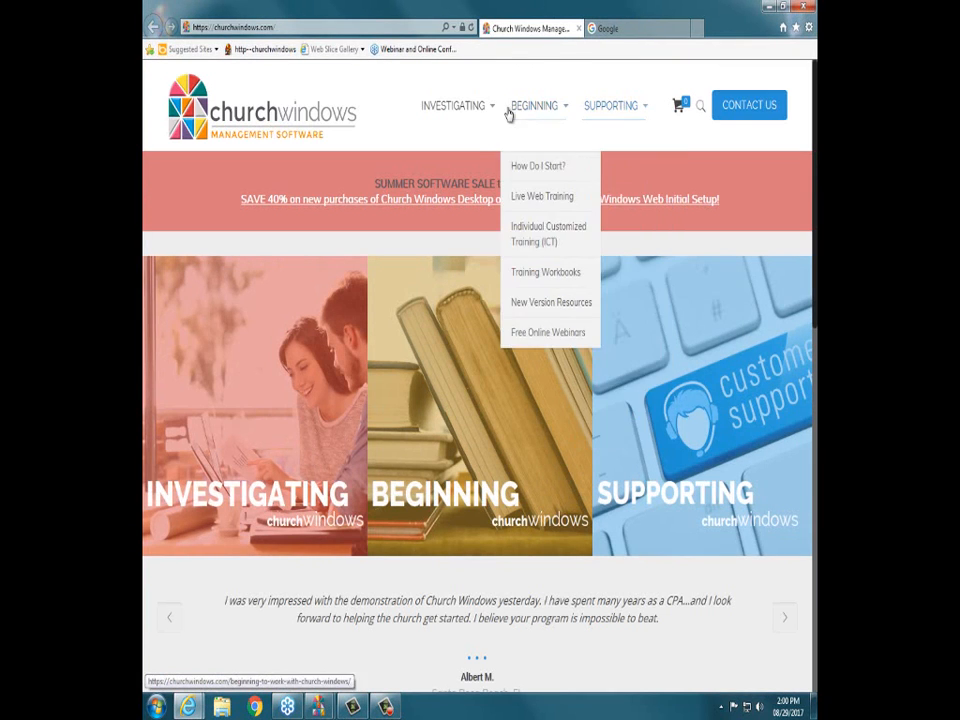
pyautogui.moveTo(489, 113)
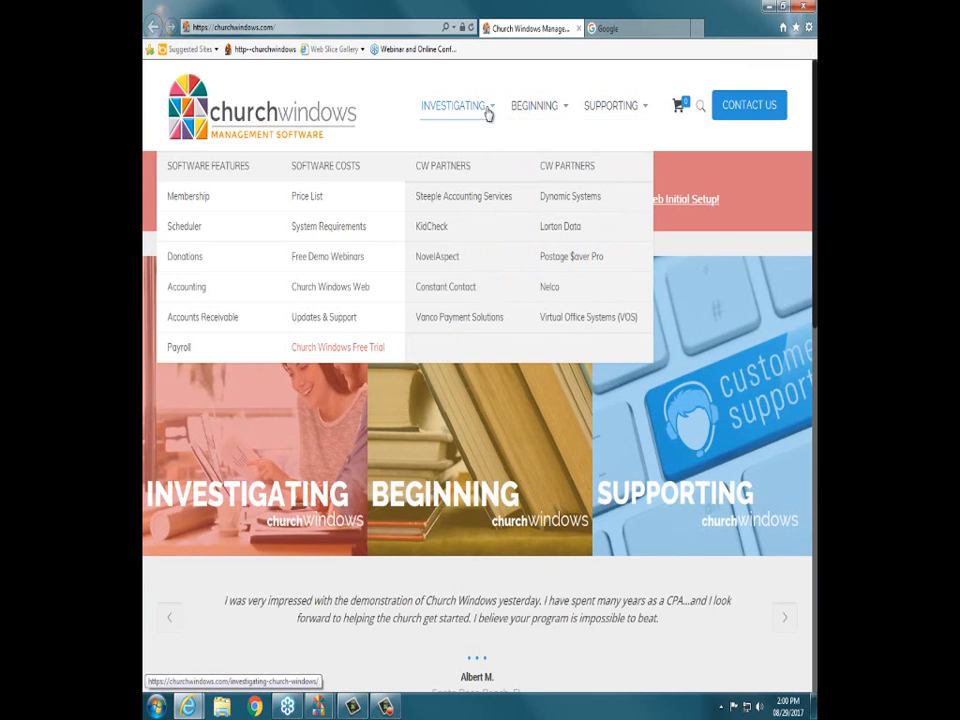
pyautogui.moveTo(545, 112)
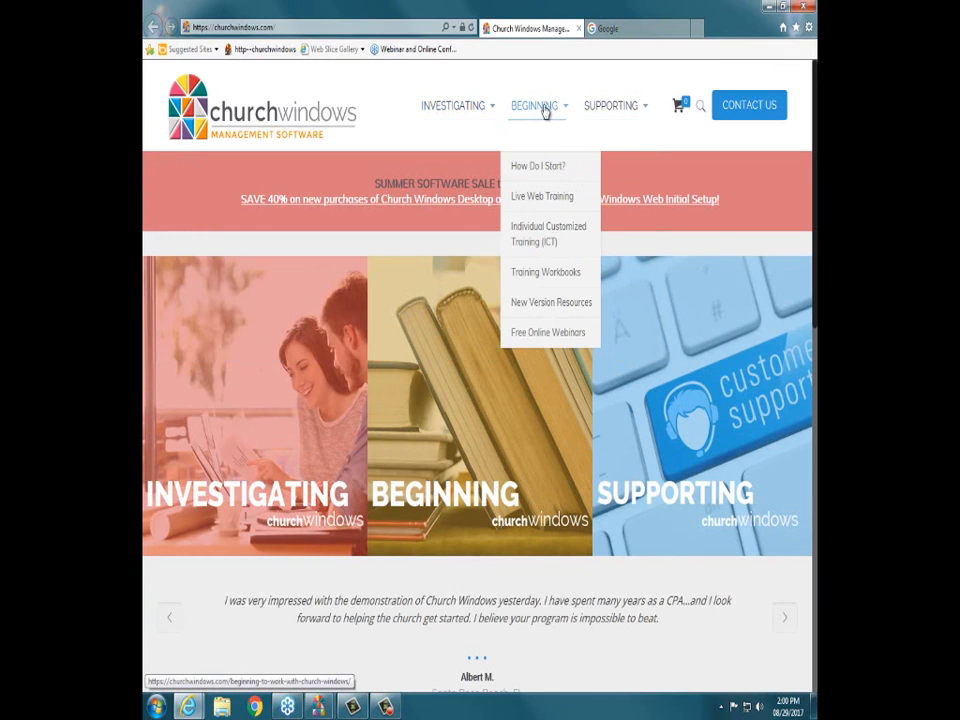
pyautogui.click(555, 275)
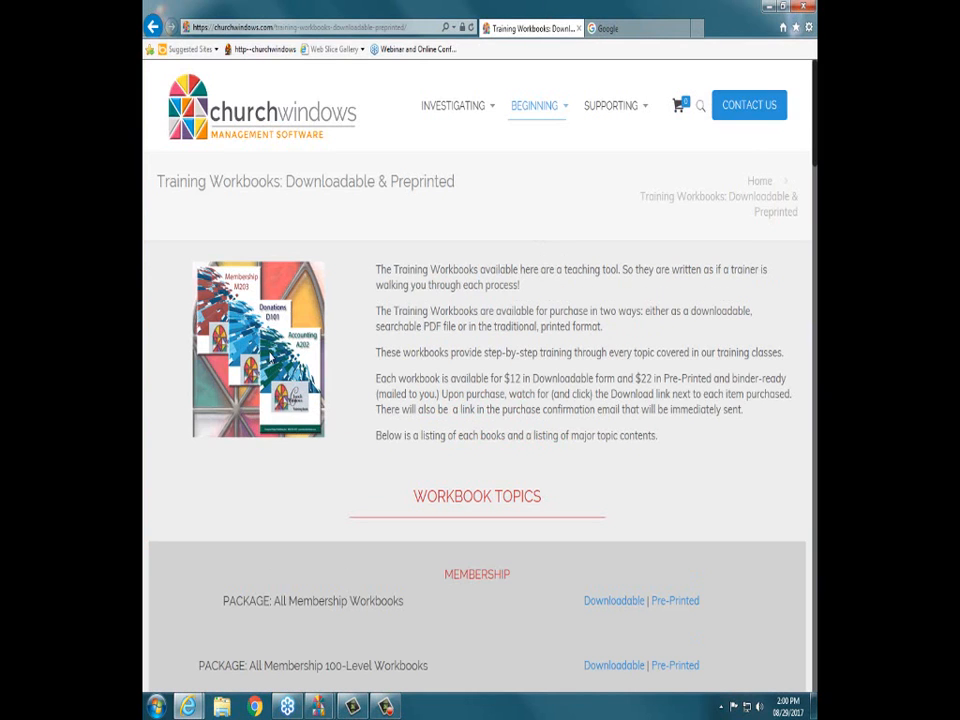
# Step: Look through the workbook topics down to the Accounting 201 to 203 listings, and close the browser with all its tabs
pyautogui.scroll(-7, 470, 370)
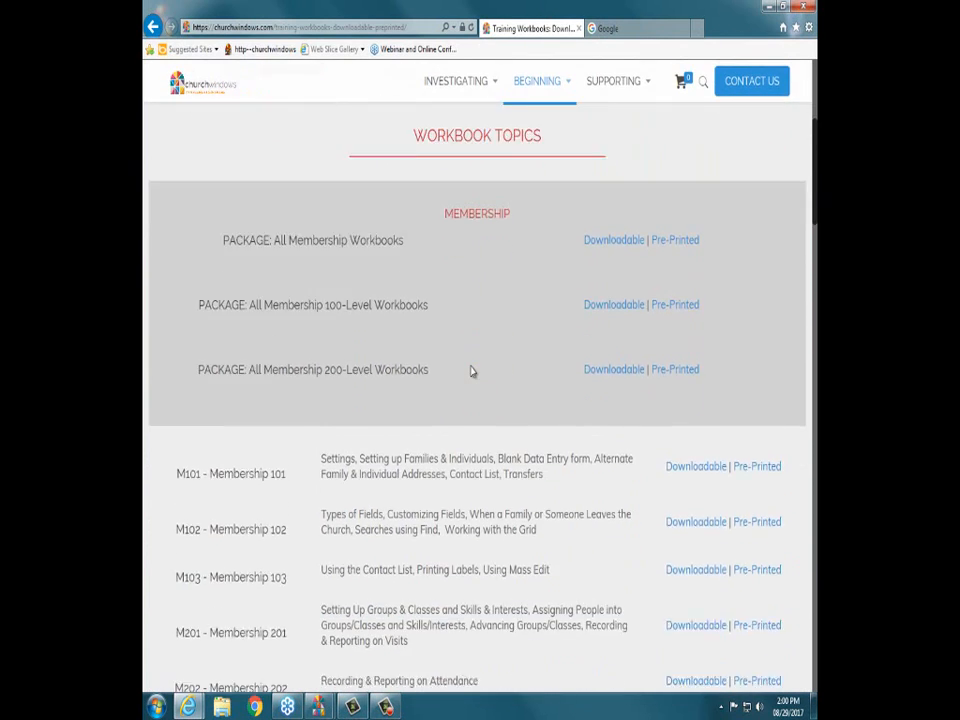
pyautogui.scroll(-5, 470, 365)
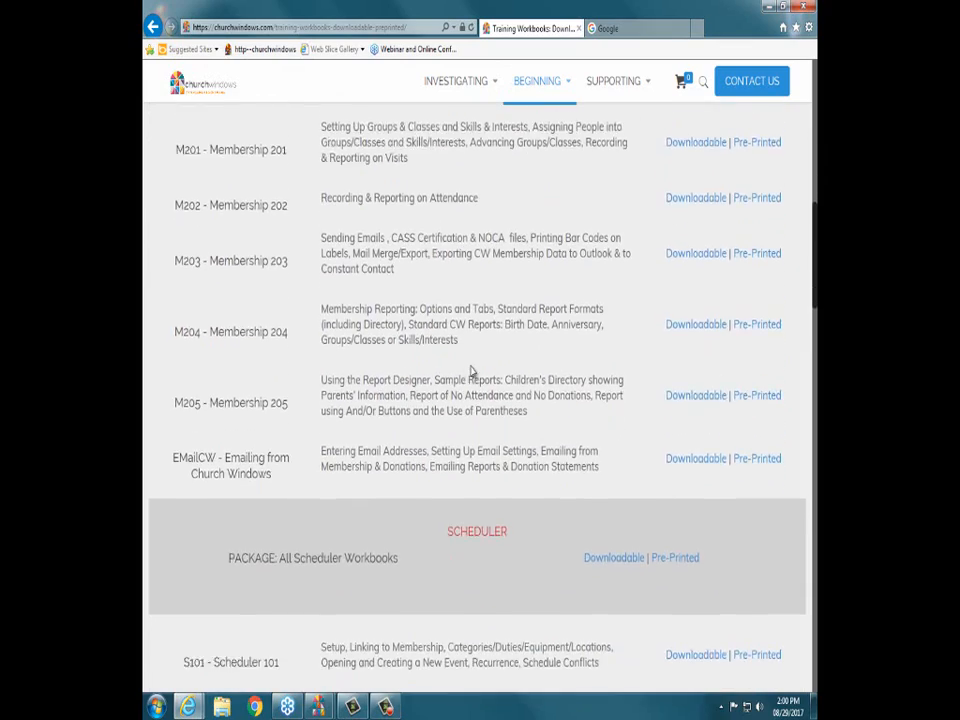
pyautogui.scroll(-5, 472, 371)
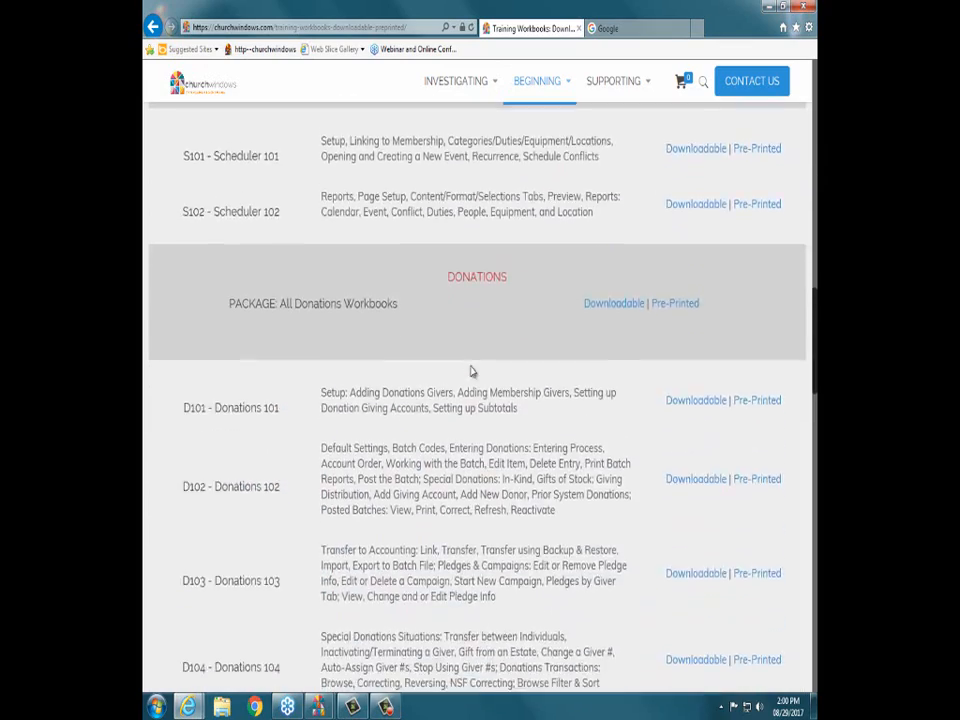
pyautogui.scroll(-6, 471, 368)
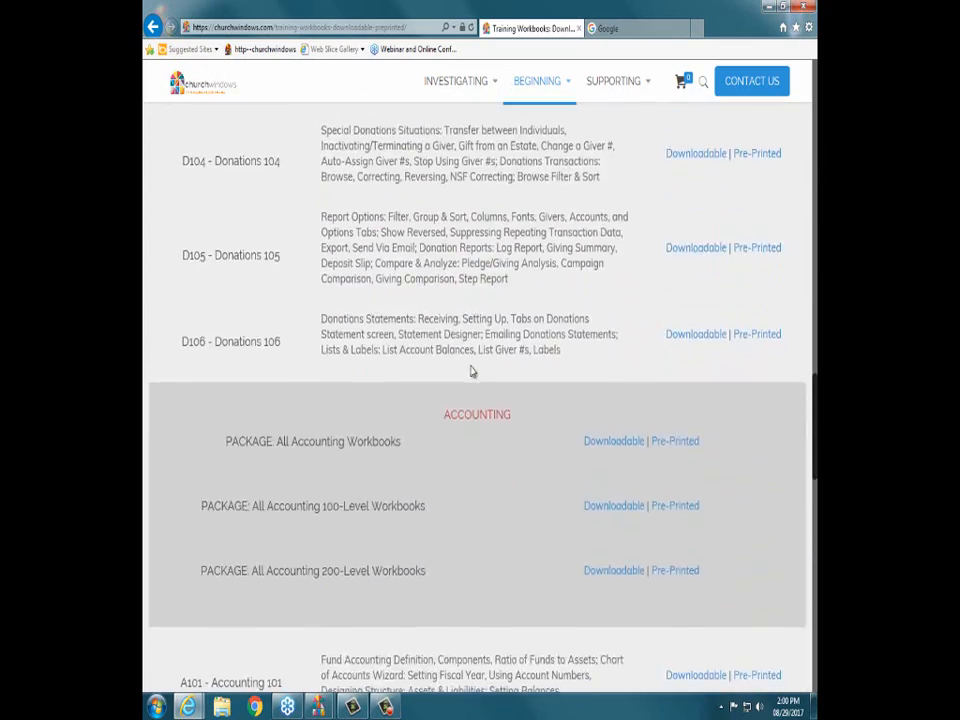
pyautogui.scroll(-3, 472, 371)
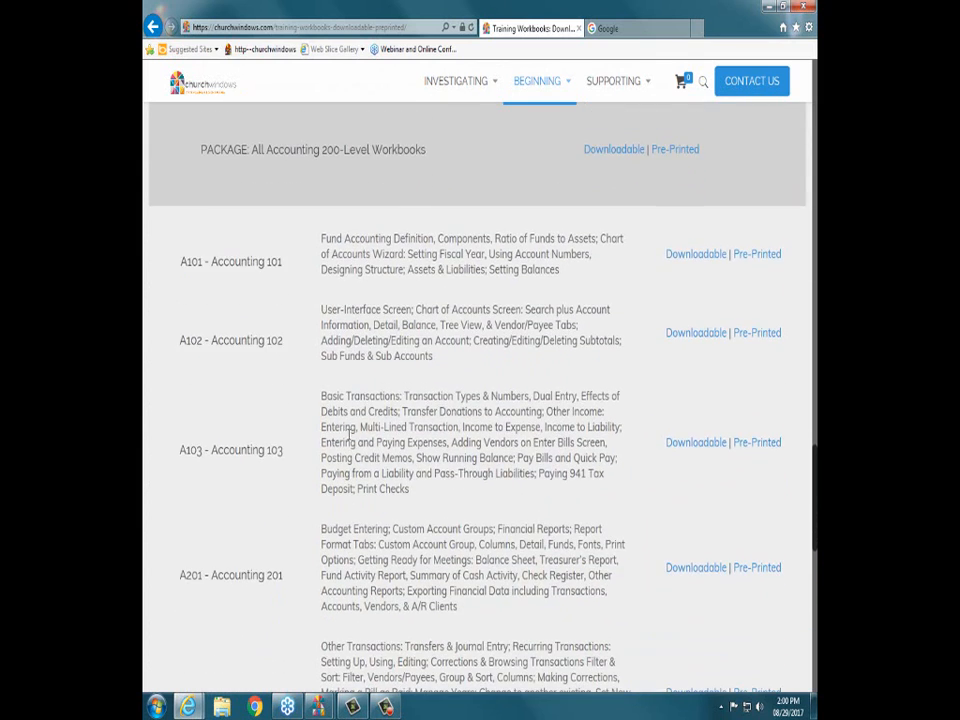
pyautogui.scroll(-2, 368, 414)
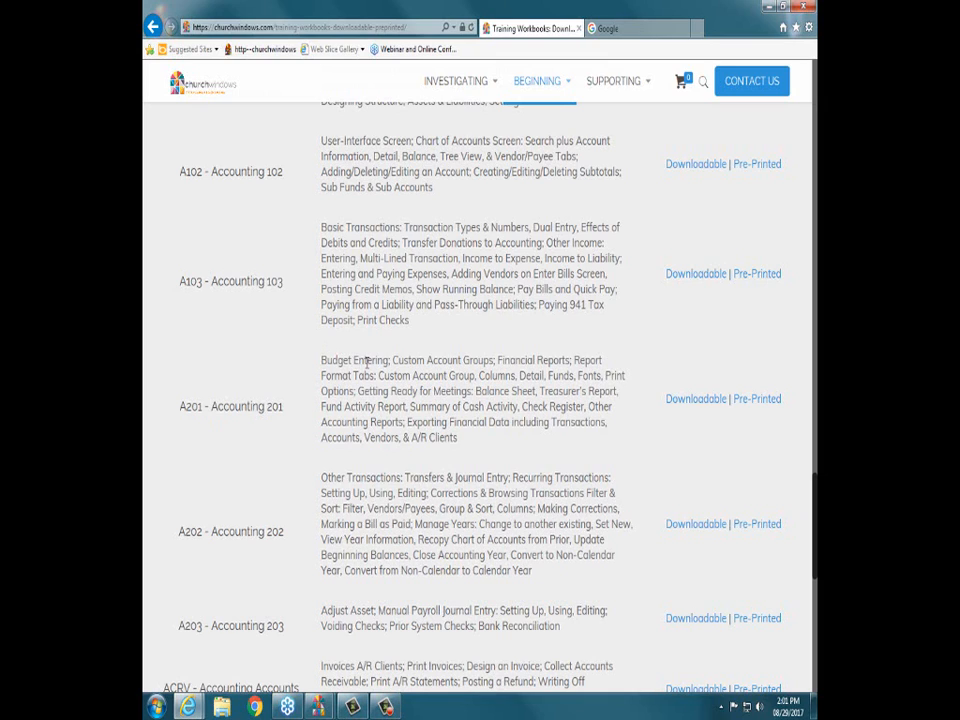
pyautogui.moveTo(514, 100)
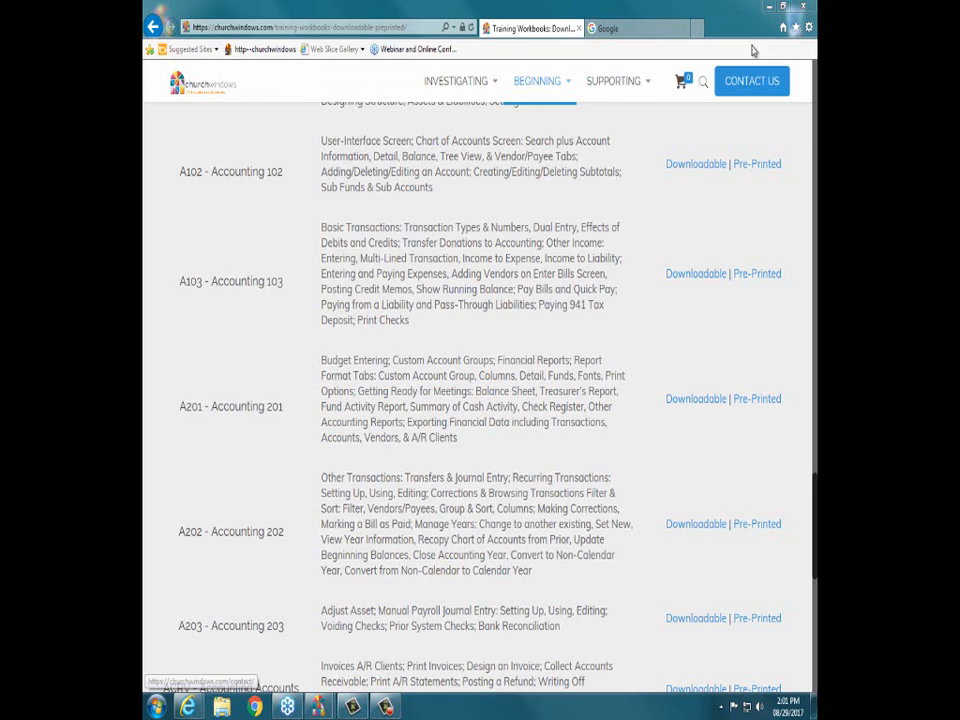
pyautogui.click(806, 8)
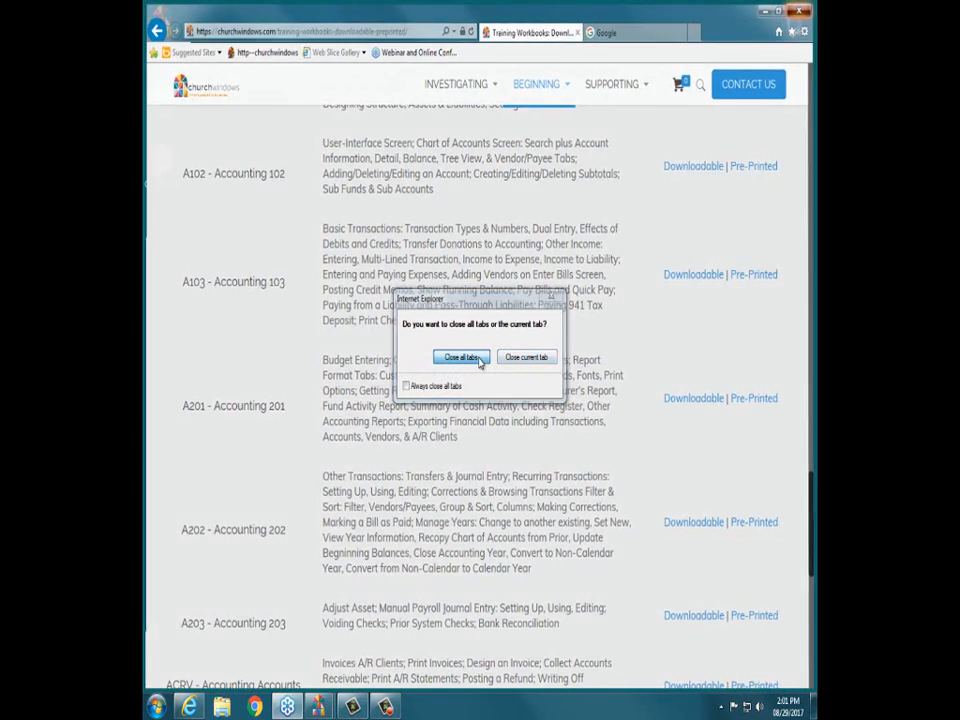
pyautogui.click(479, 362)
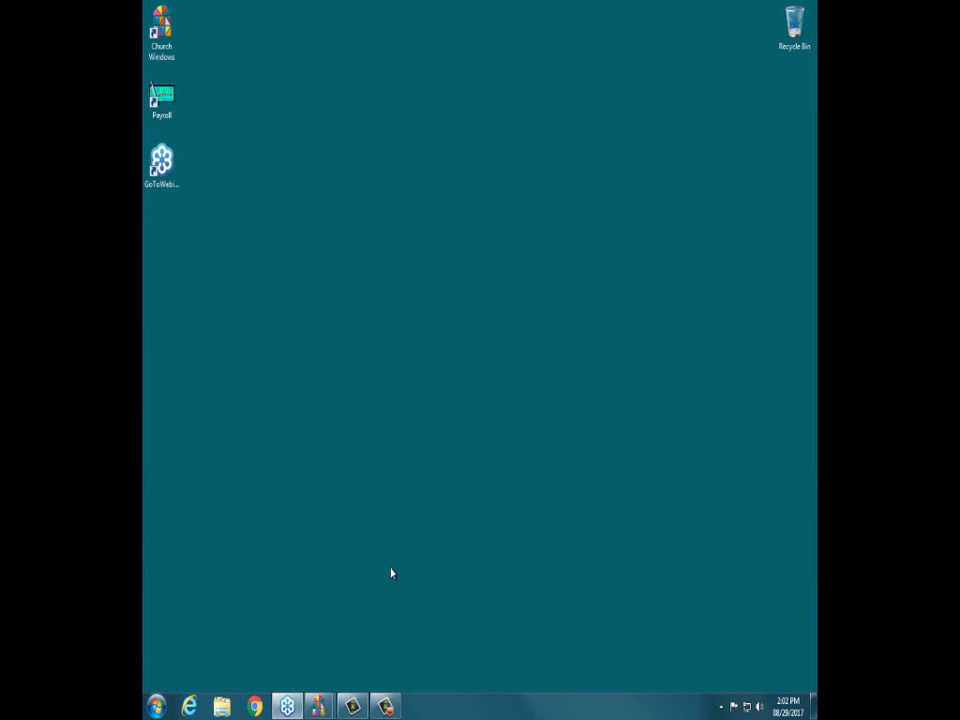
# Step: Switch to Church Windows, open its Accounting module and maximize the Accounting window
pyautogui.moveTo(320, 708)
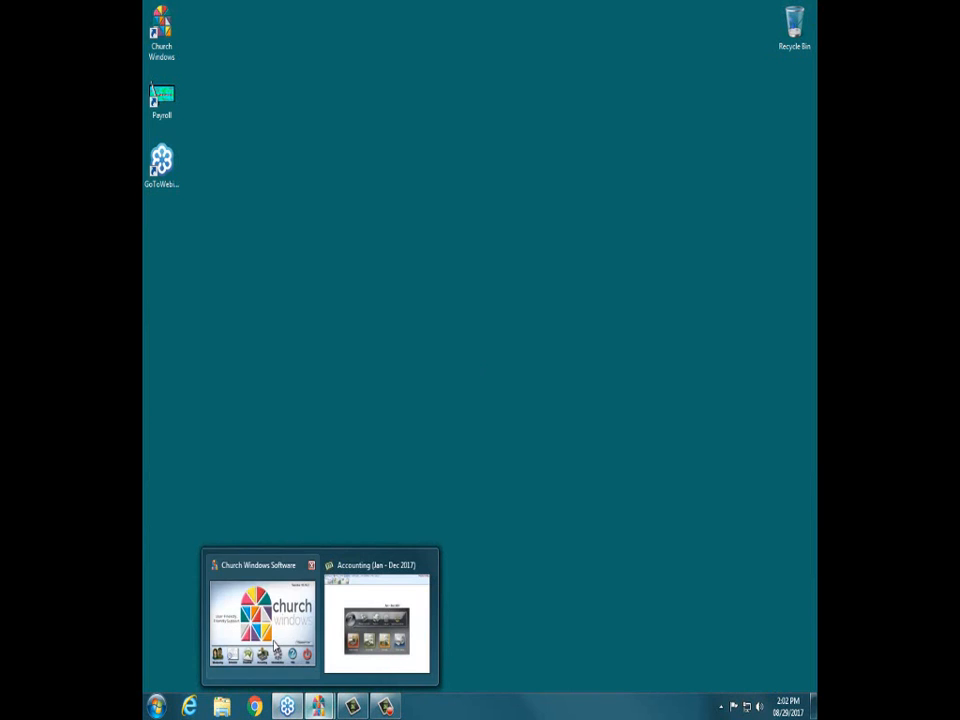
pyautogui.click(260, 566)
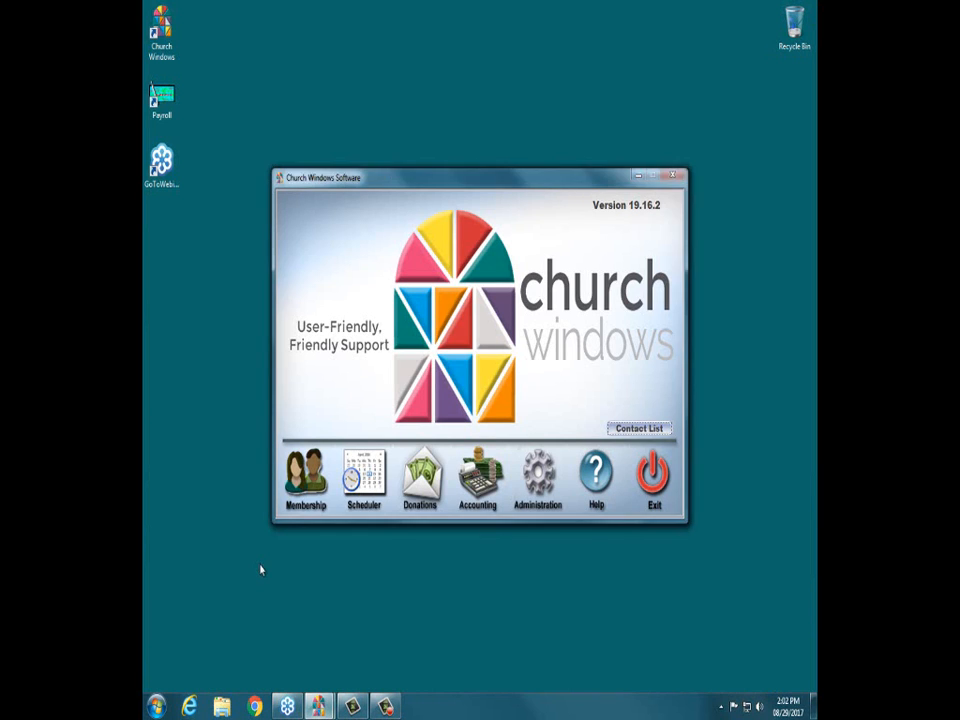
pyautogui.click(478, 476)
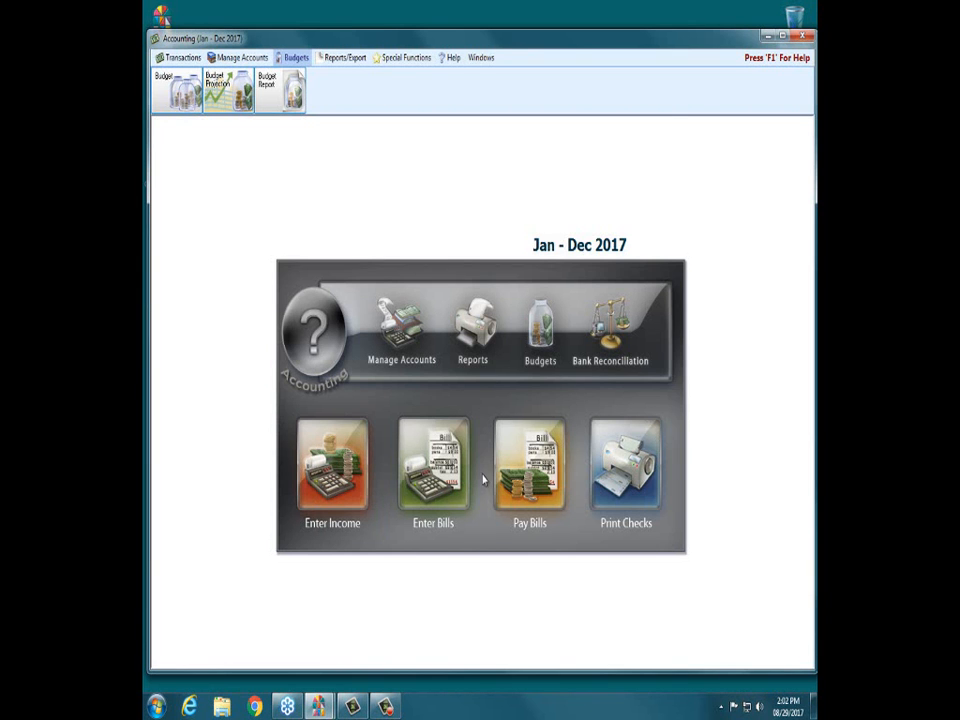
pyautogui.click(783, 37)
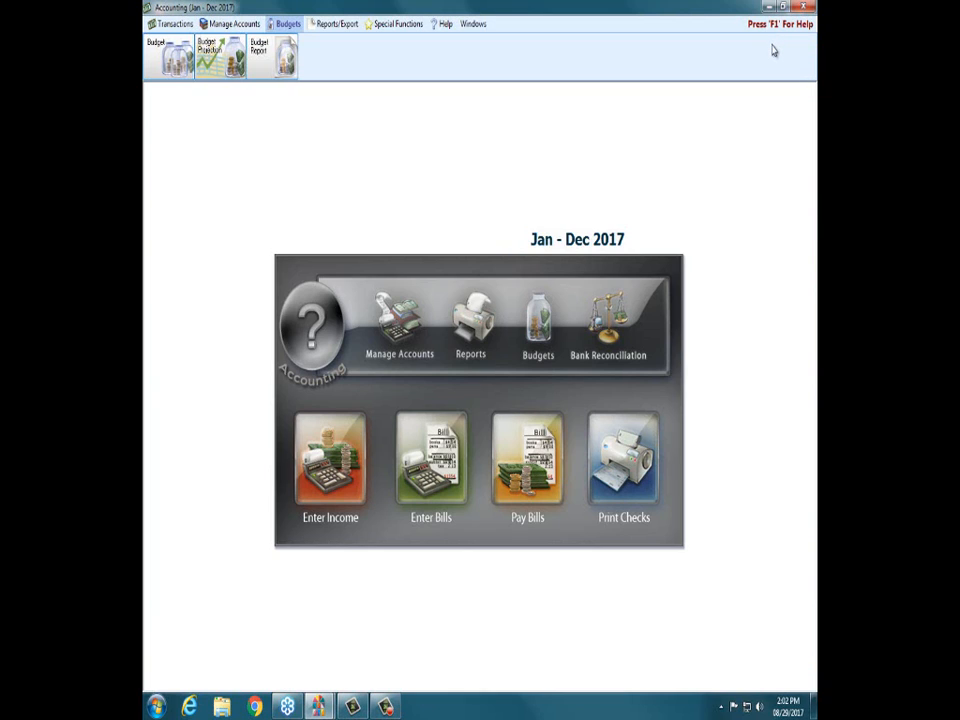
# Step: Open the Chart of Accounts, select the Rental Income account and maximize the chart window
pyautogui.click(233, 23)
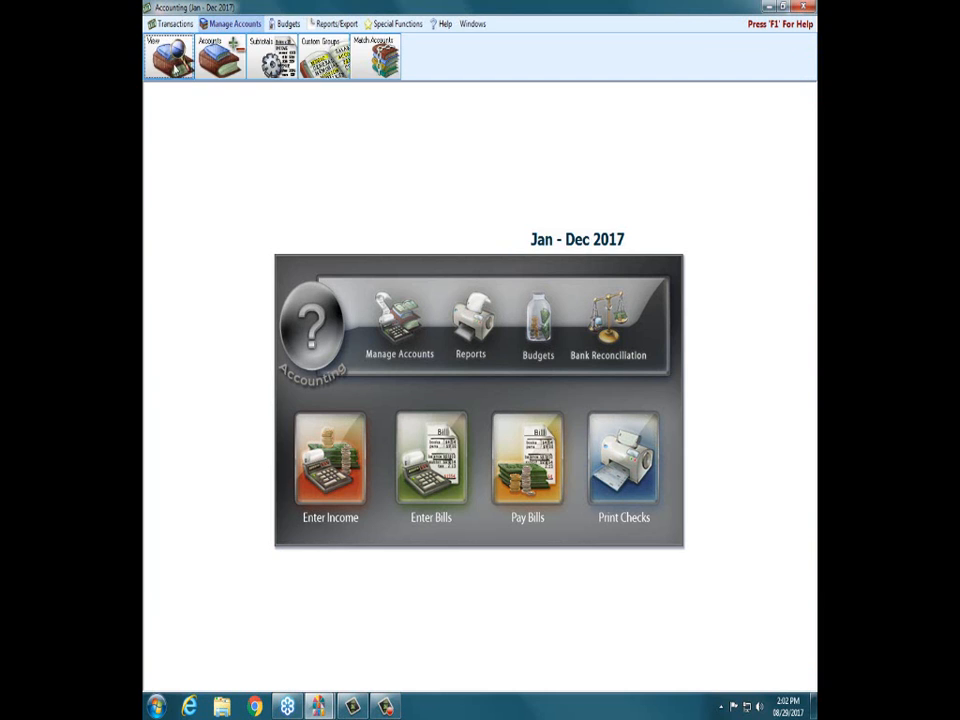
pyautogui.click(399, 322)
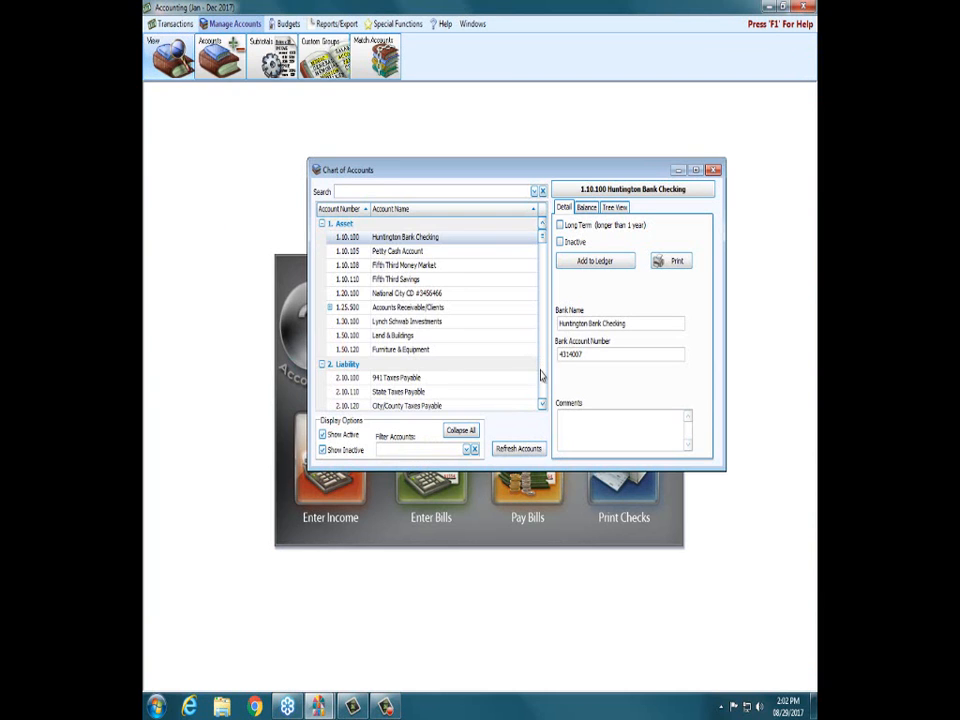
pyautogui.scroll(-15, 540, 375)
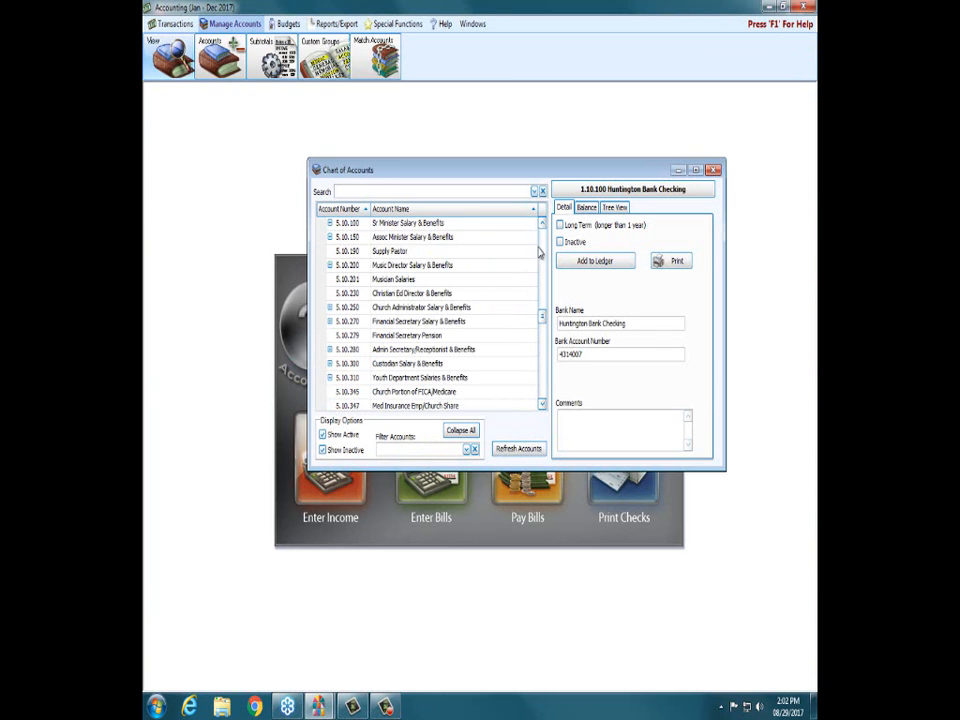
pyautogui.scroll(10, 538, 253)
pyautogui.click(392, 252)
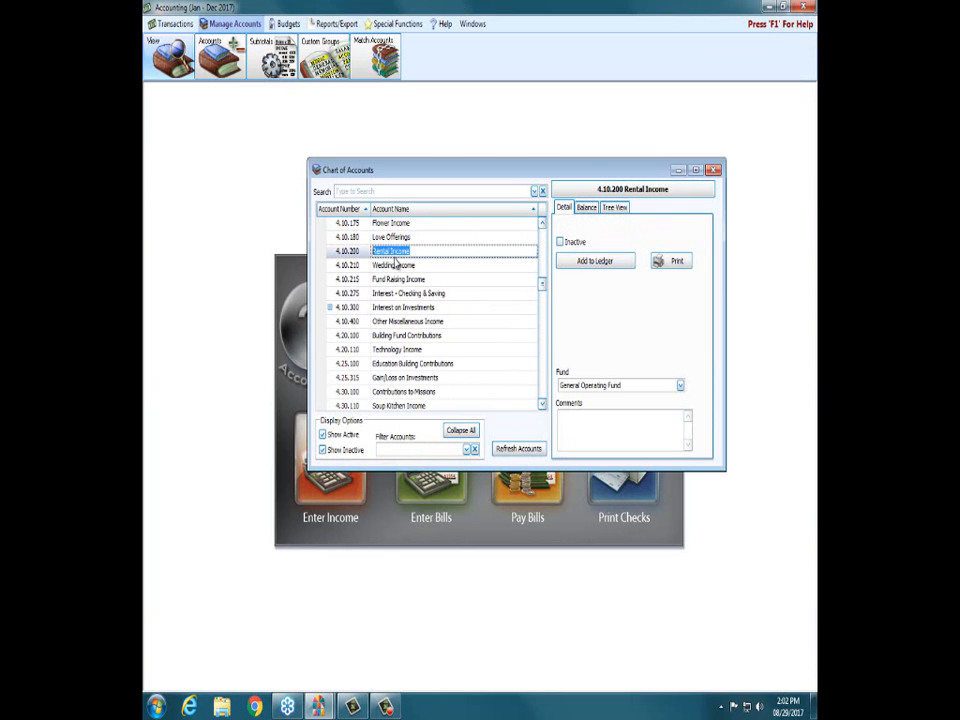
pyautogui.click(694, 171)
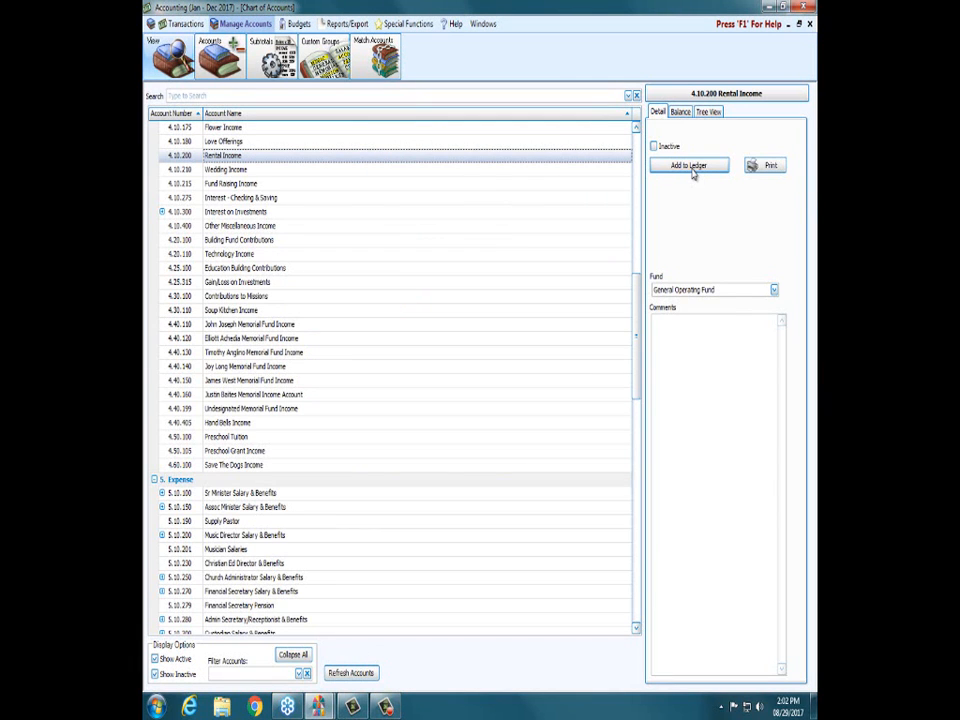
# Step: Look through the income and expense accounts in the Chart of Accounts, and close the chart
pyautogui.scroll(-4, 334, 515)
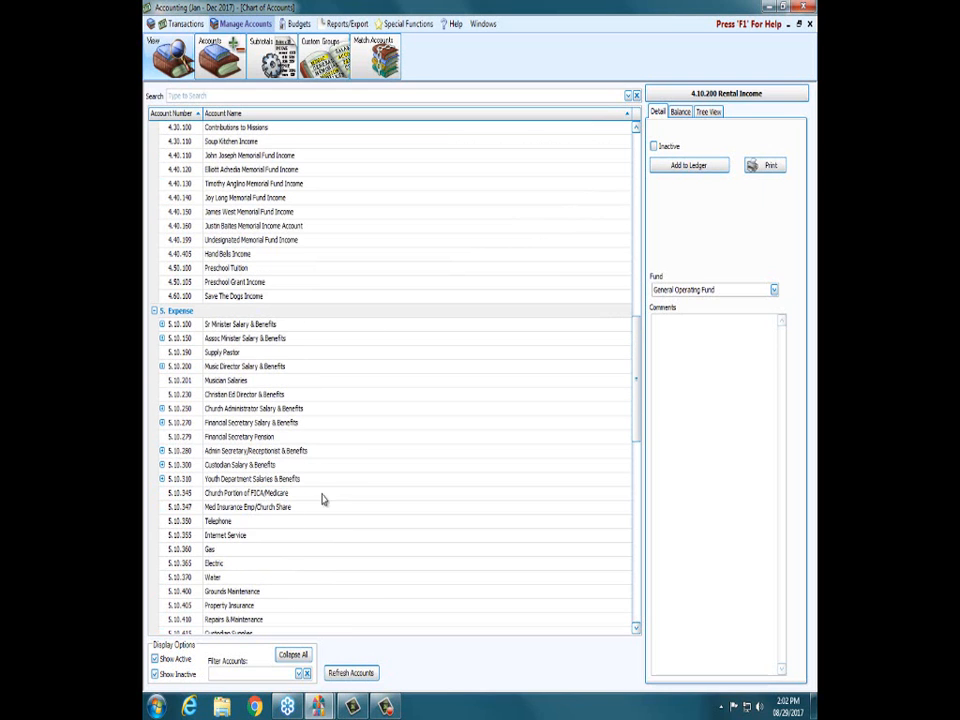
pyautogui.scroll(-5, 294, 572)
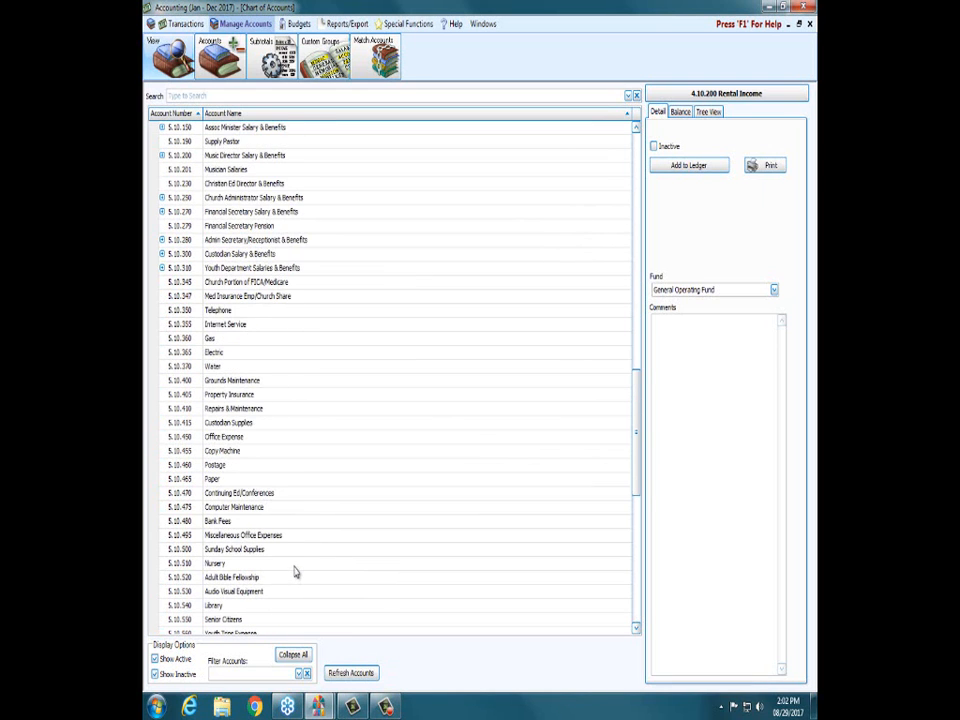
pyautogui.scroll(6, 295, 572)
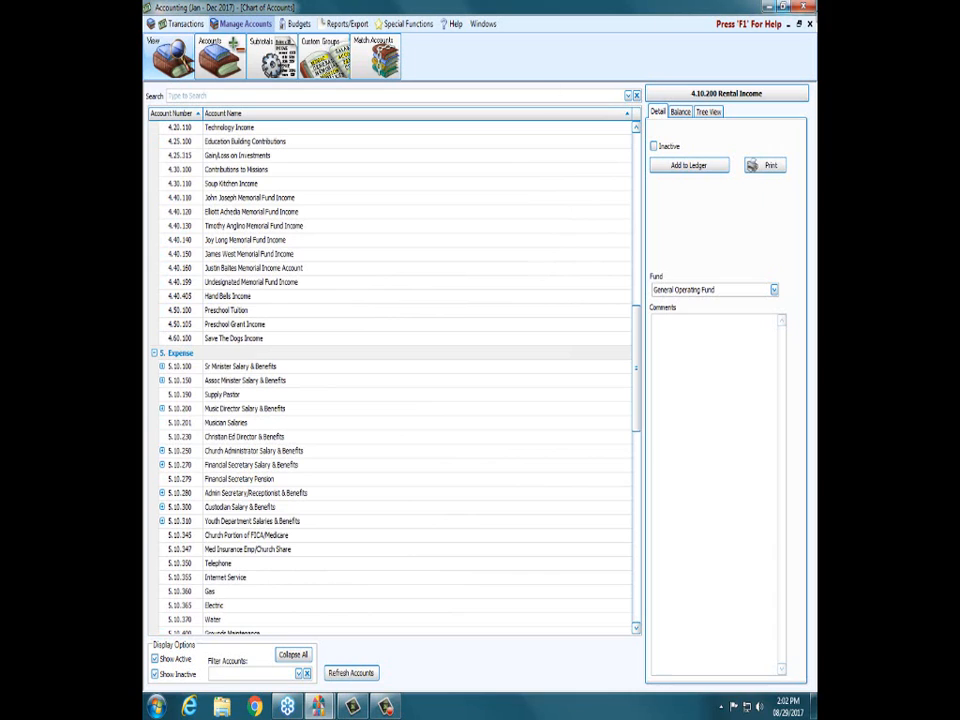
pyautogui.click(811, 26)
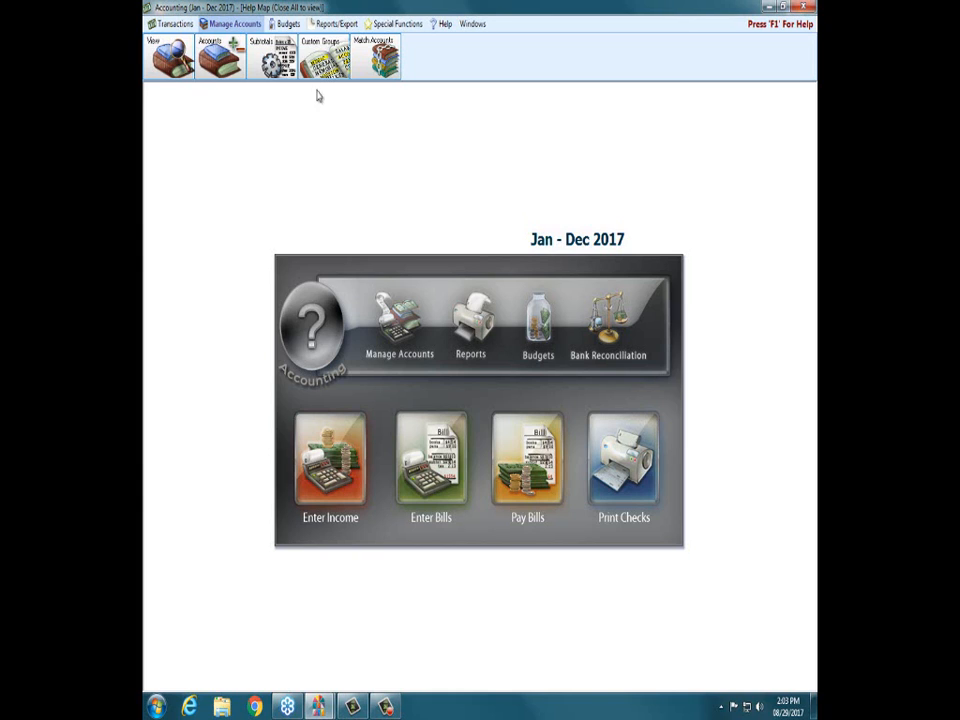
pyautogui.click(283, 25)
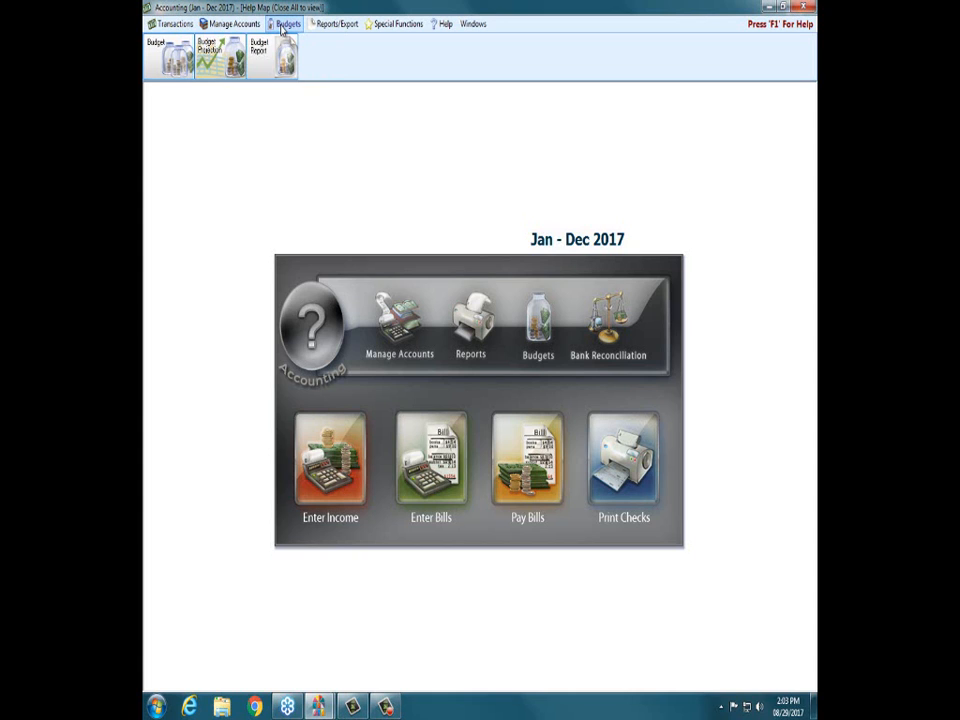
pyautogui.click(155, 62)
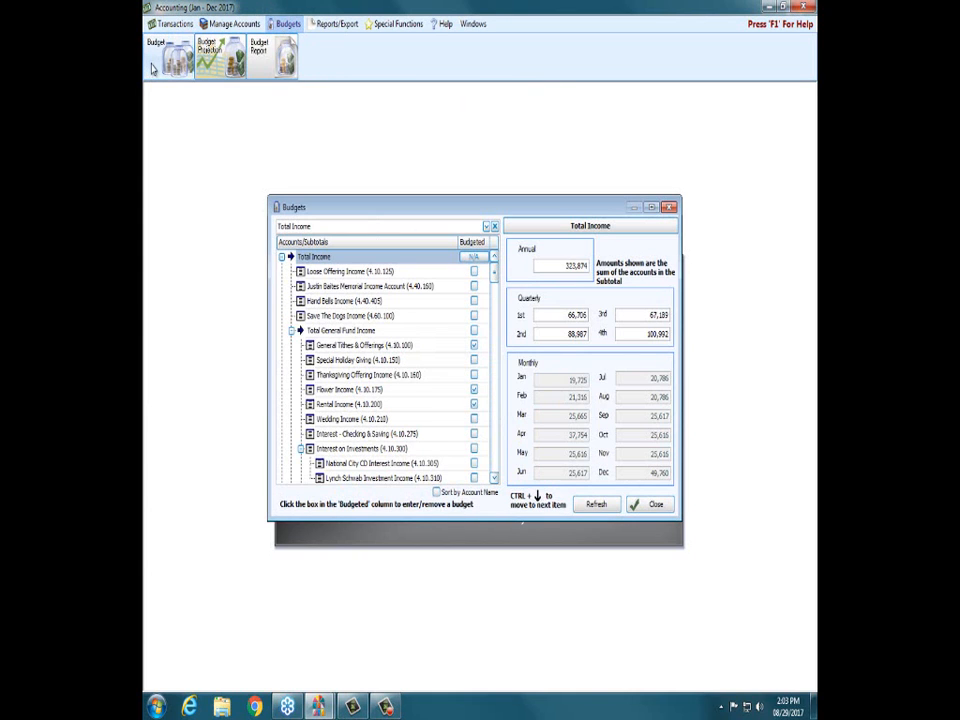
pyautogui.click(667, 209)
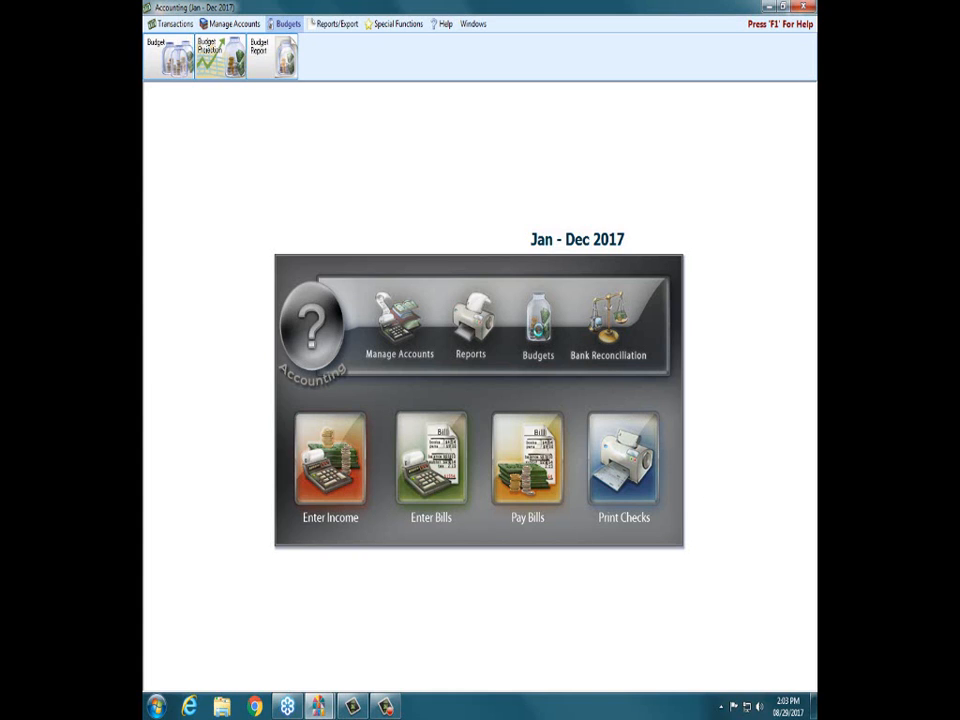
# Step: Open the Budgets window, move it slightly lower and browse its list down to the memorial fund income accounts
pyautogui.click(539, 331)
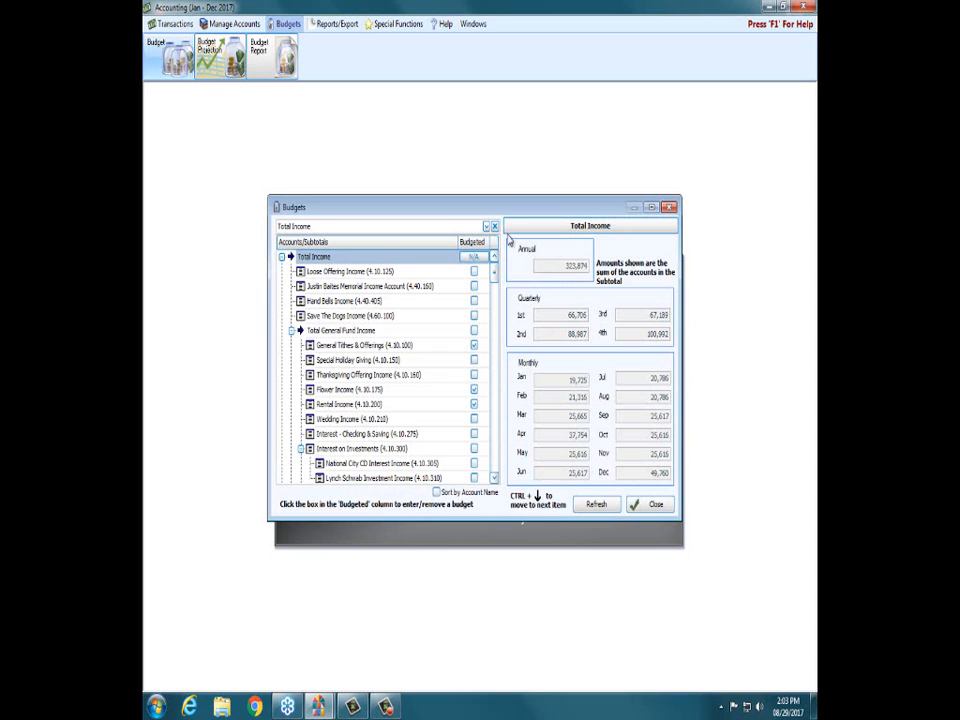
pyautogui.moveTo(456, 212); pyautogui.dragTo(460, 245)
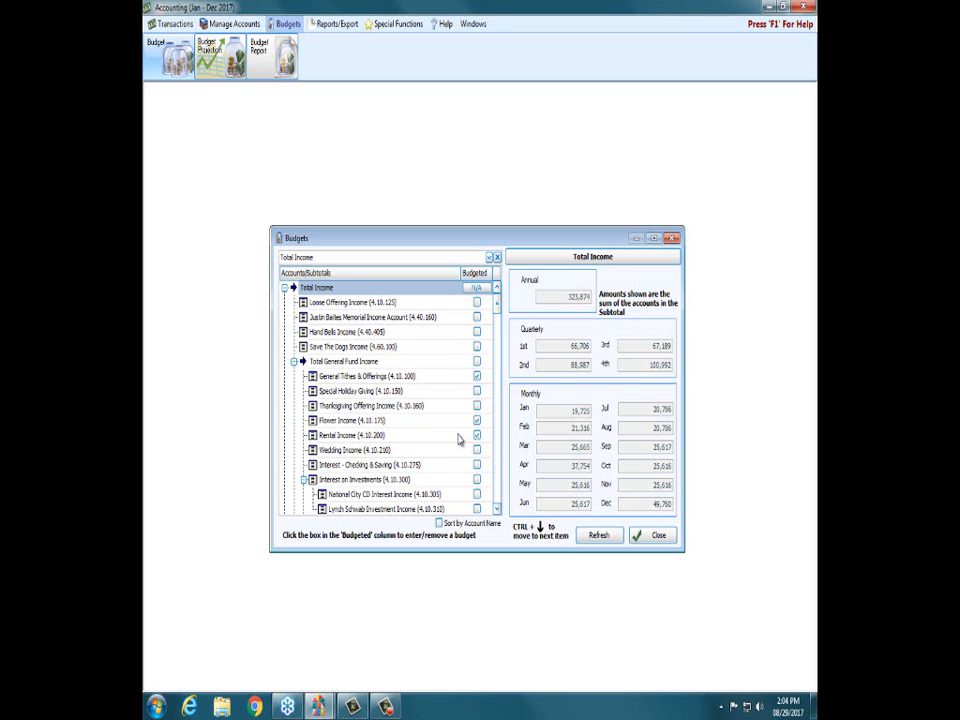
pyautogui.click(499, 503)
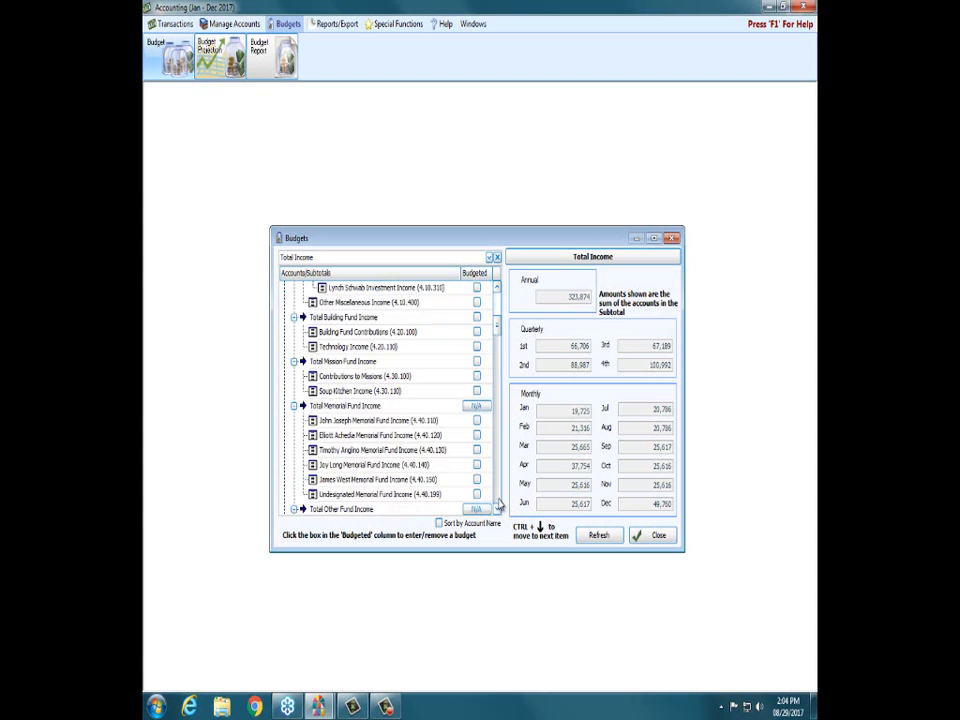
# Step: Look through the budget list down to the Christian Education expenses, and view the Total General Fund Income and Thanksgiving Offering Income entries
pyautogui.click(499, 500)
pyautogui.click(499, 500)
pyautogui.click(499, 500)
pyautogui.click(499, 500)
pyautogui.click(499, 500)
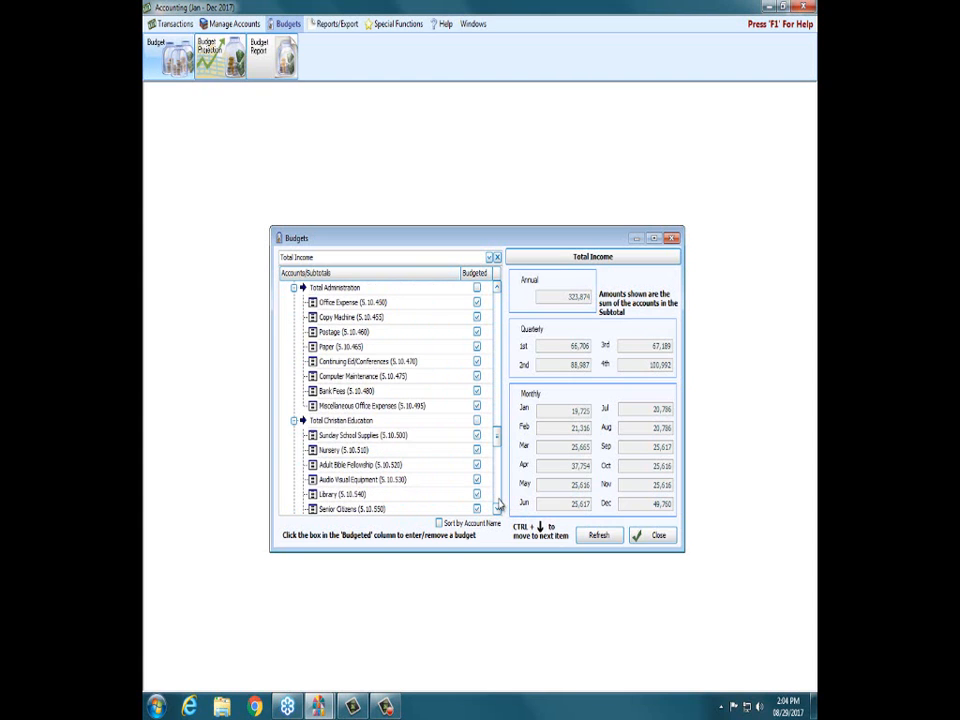
pyautogui.click(497, 315)
pyautogui.click(497, 311)
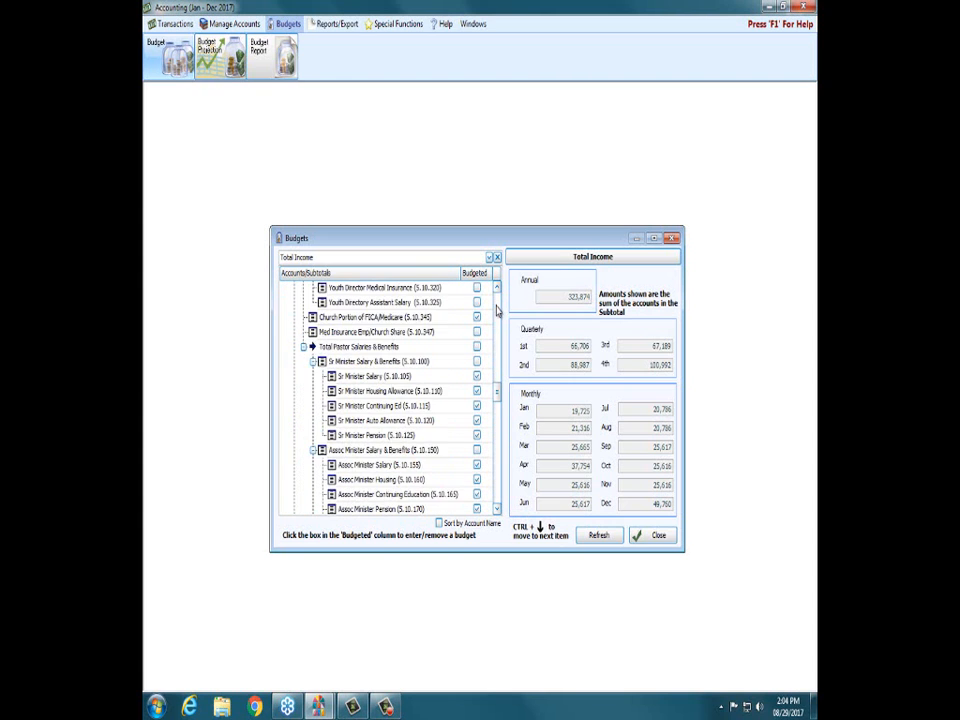
pyautogui.click(497, 311)
pyautogui.click(497, 311)
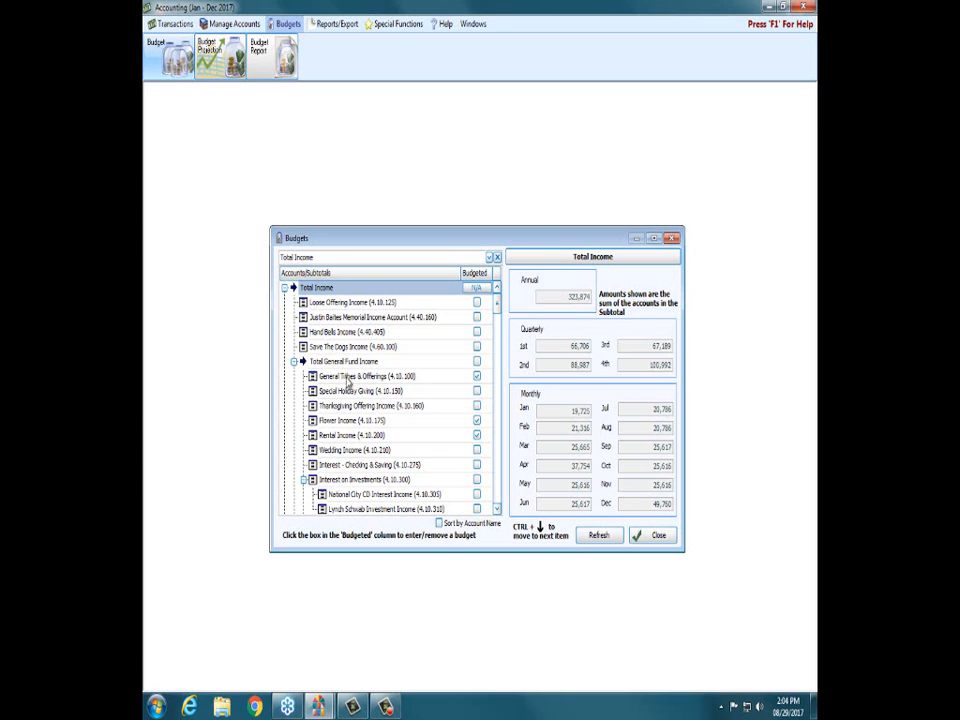
pyautogui.click(378, 362)
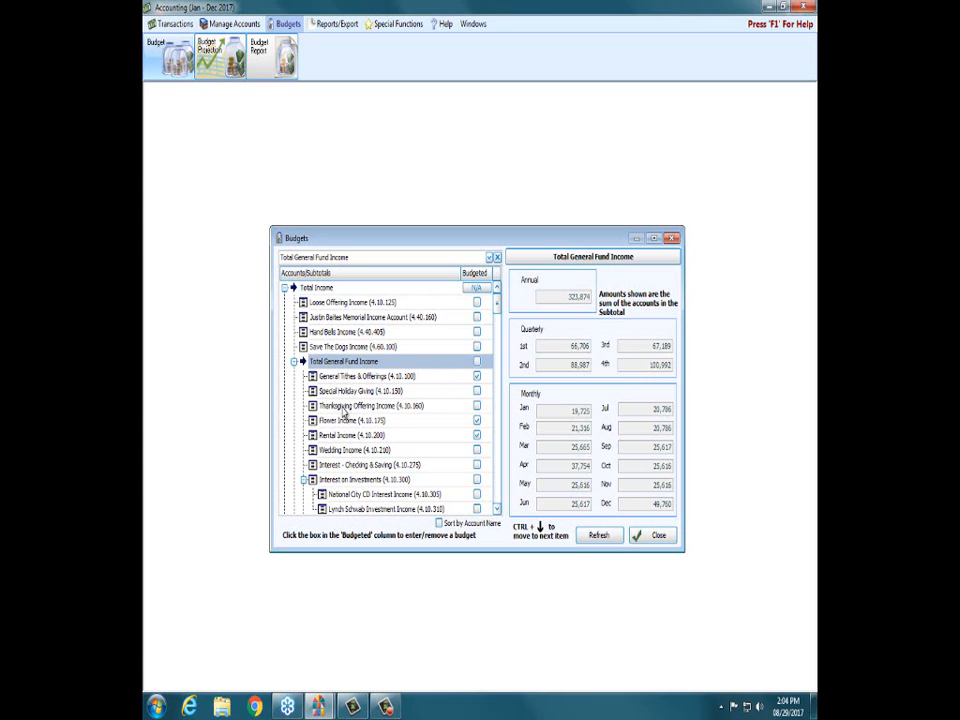
pyautogui.click(428, 409)
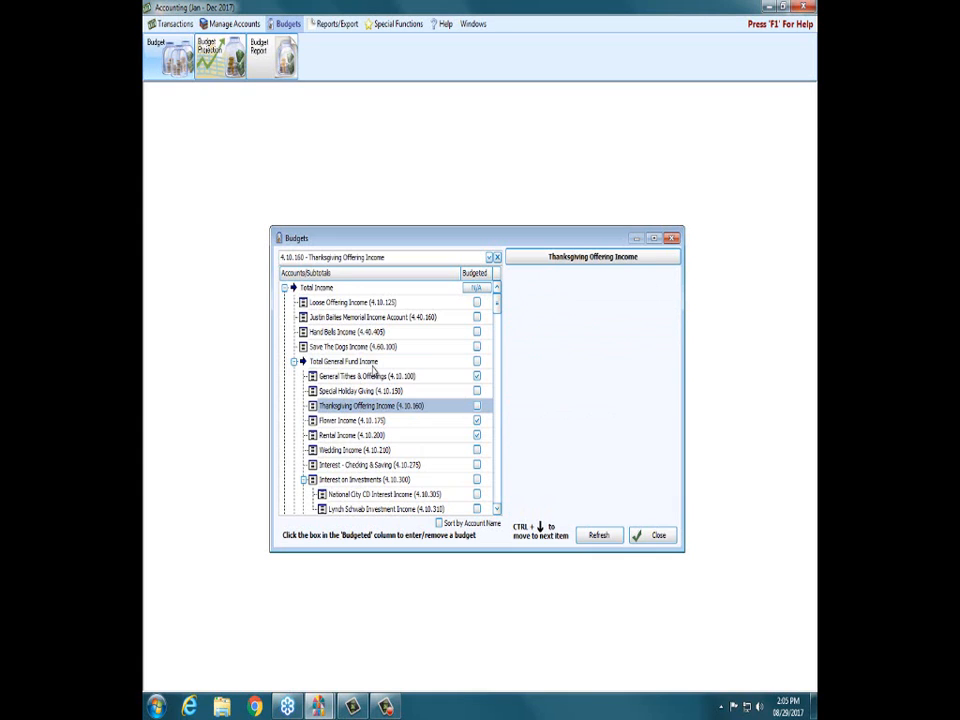
# Step: Search the budget accounts for "buil", select Building Fund Contributions (4.20.100) and mark it as budgeted
pyautogui.click(402, 258)
pyautogui.moveTo(402, 258); pyautogui.dragTo(280, 258)
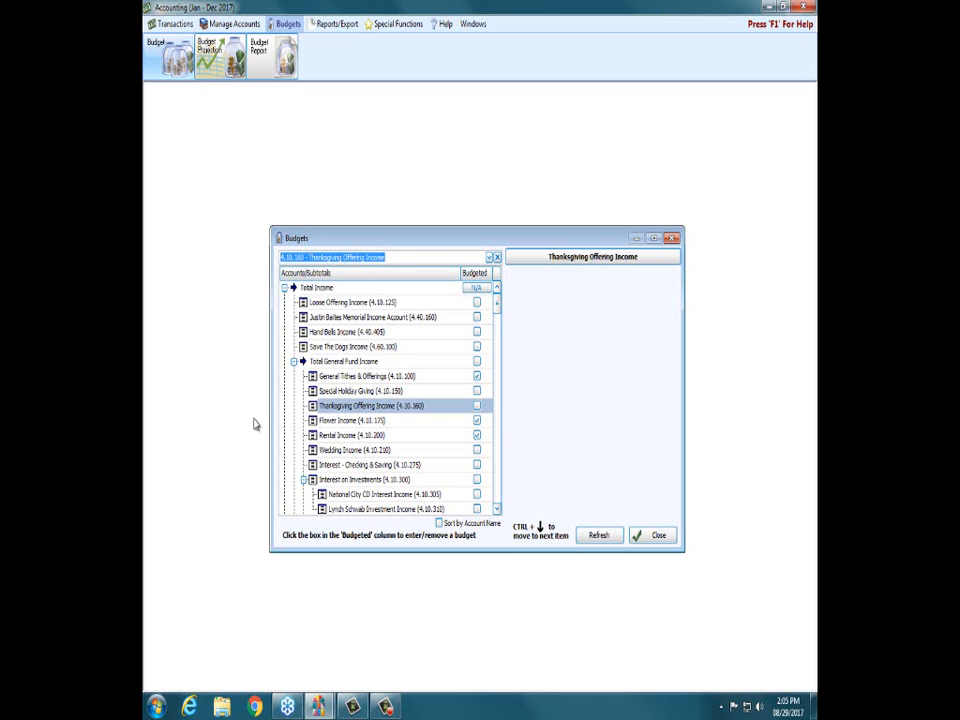
pyautogui.write('bul')
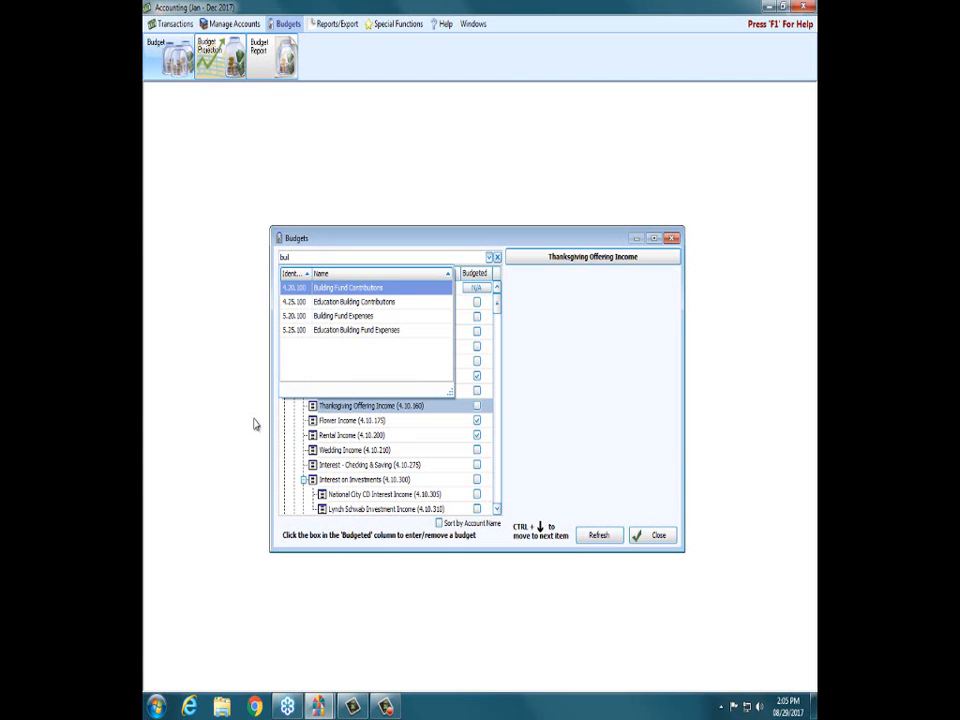
pyautogui.click(334, 292)
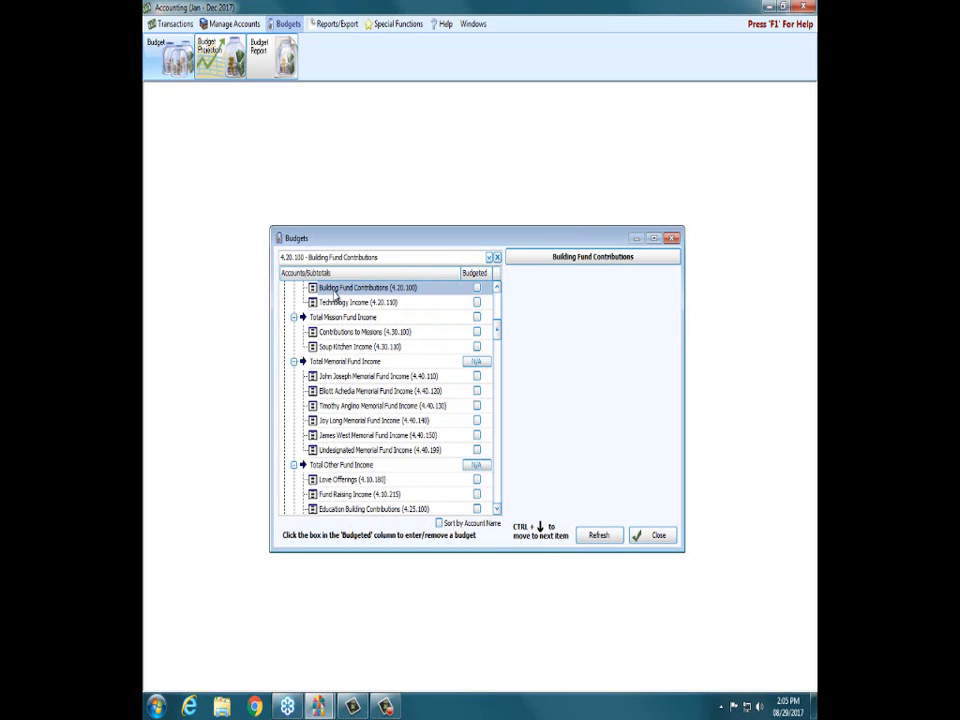
pyautogui.click(477, 289)
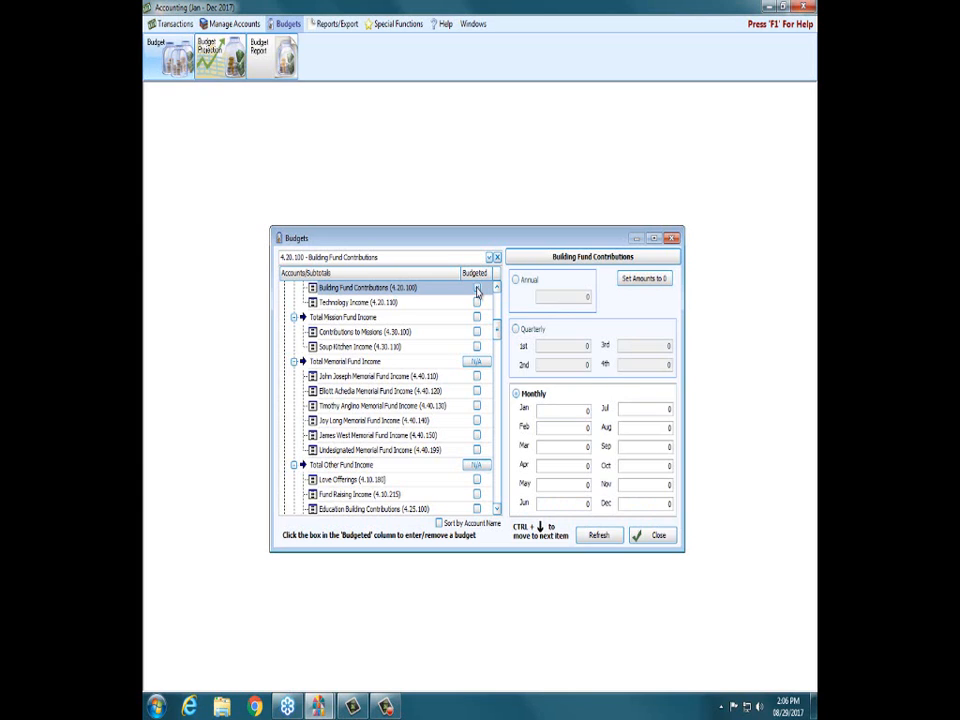
pyautogui.click(477, 289)
# Step: Budget Building Fund Contributions on an annual basis with an amount of 25,471
pyautogui.click(517, 332)
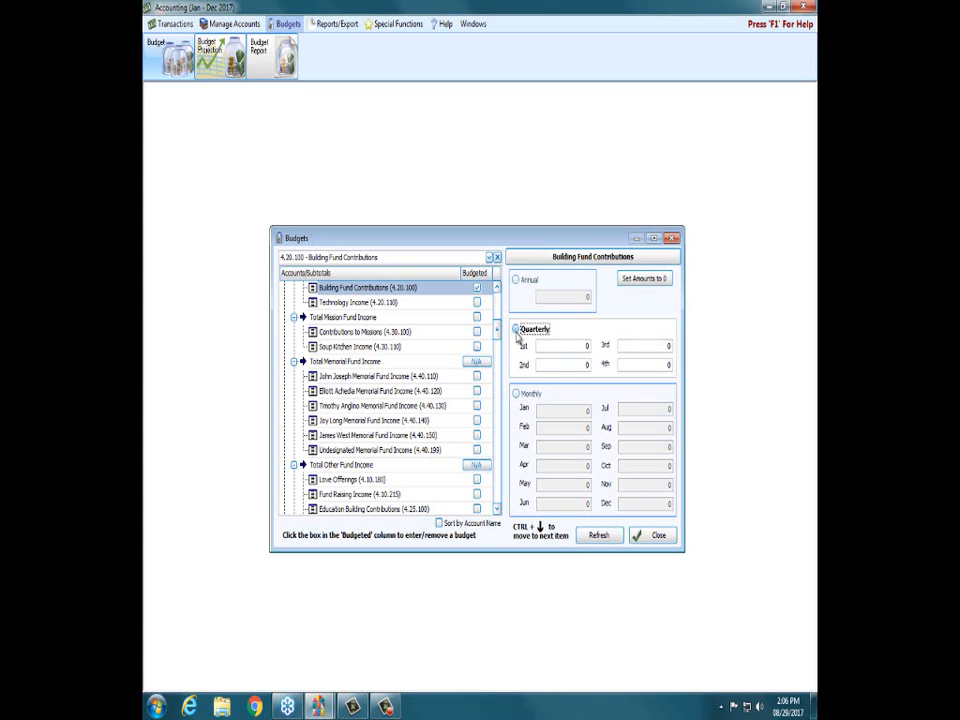
pyautogui.click(516, 281)
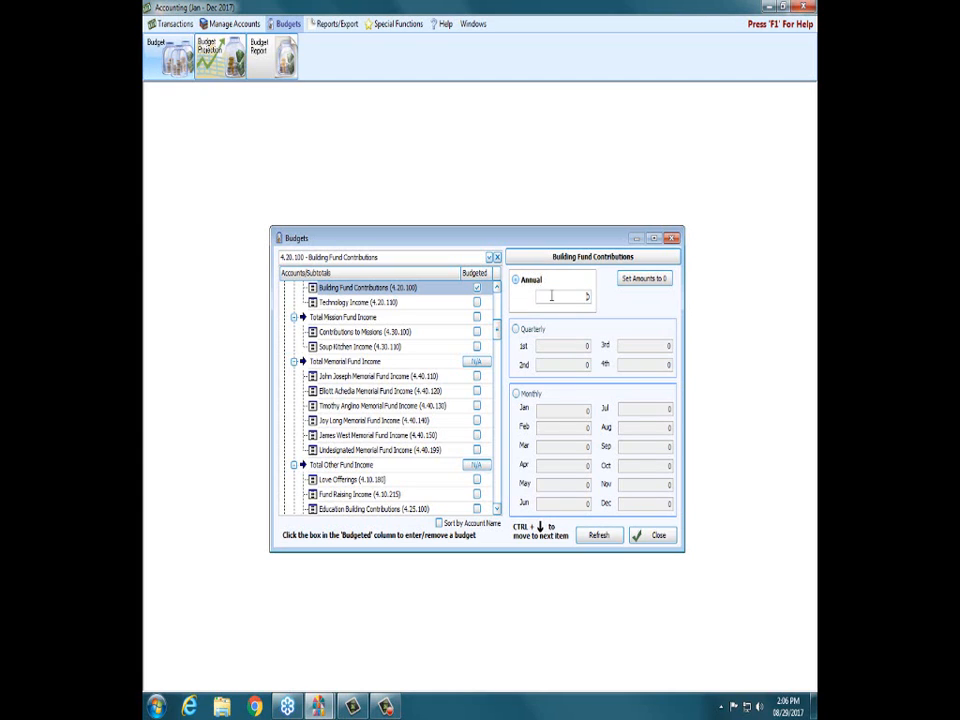
pyautogui.click(551, 296)
pyautogui.write('25471')
pyautogui.press('Tab')
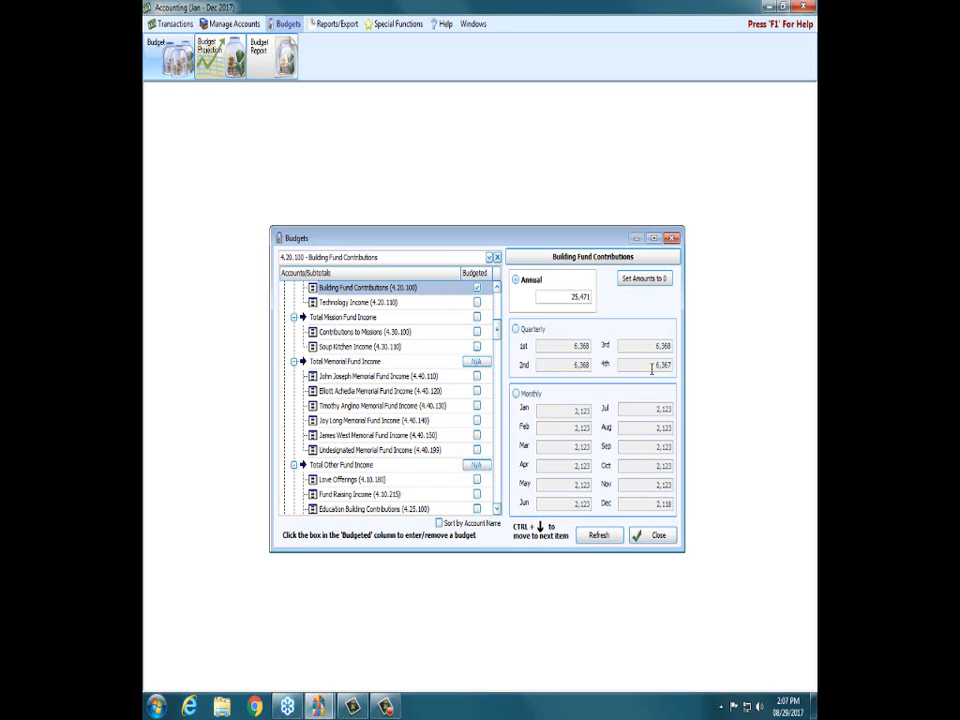
# Step: Check the fourth-quarter and December shares of the Building Fund Contributions budget, and reset all its amounts to 0
pyautogui.click(652, 369)
pyautogui.click(653, 507)
pyautogui.click(643, 279)
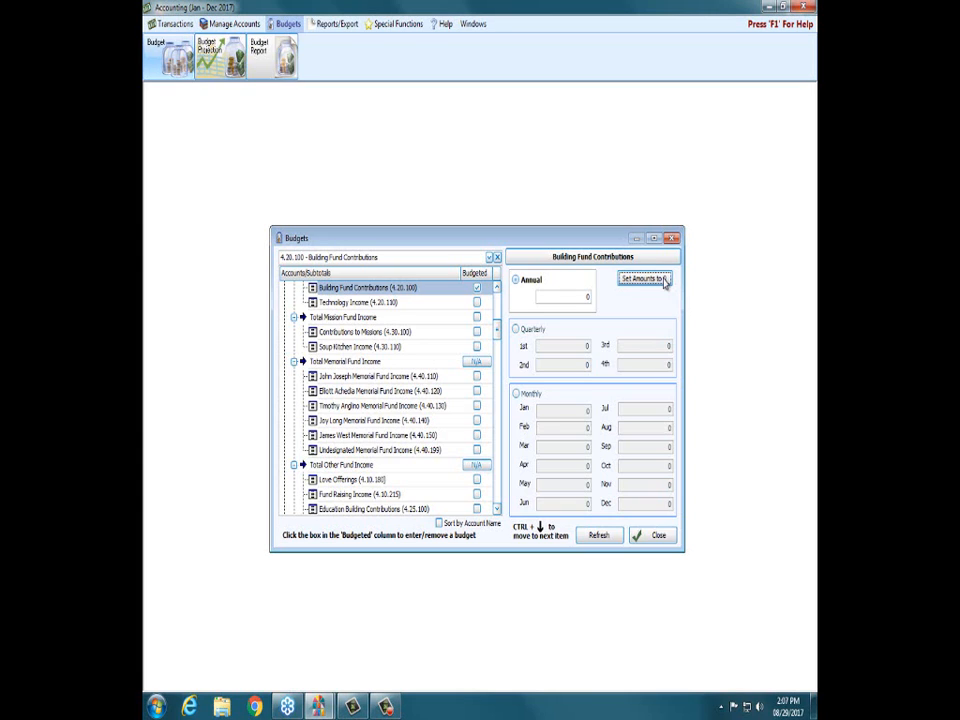
# Step: Switch Building Fund Contributions to quarterly budgeting and enter 15,488 for the 1st quarter and 12,355 for the 2nd
pyautogui.click(517, 333)
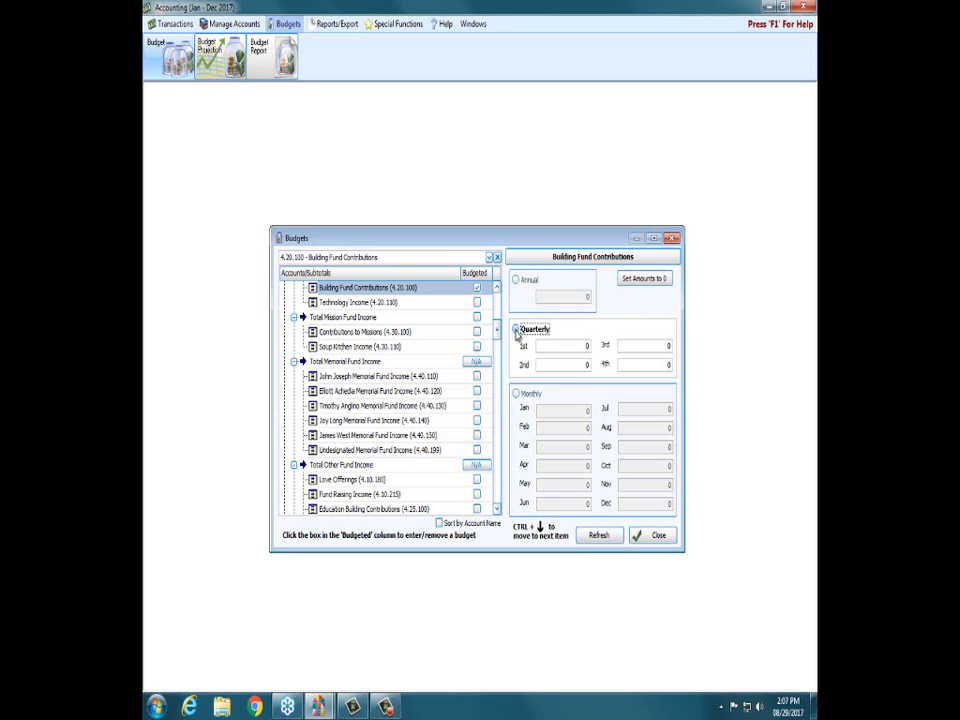
pyautogui.click(581, 345)
pyautogui.doubleClick(581, 345)
pyautogui.write('15')
pyautogui.write('88')
pyautogui.press('Tab')
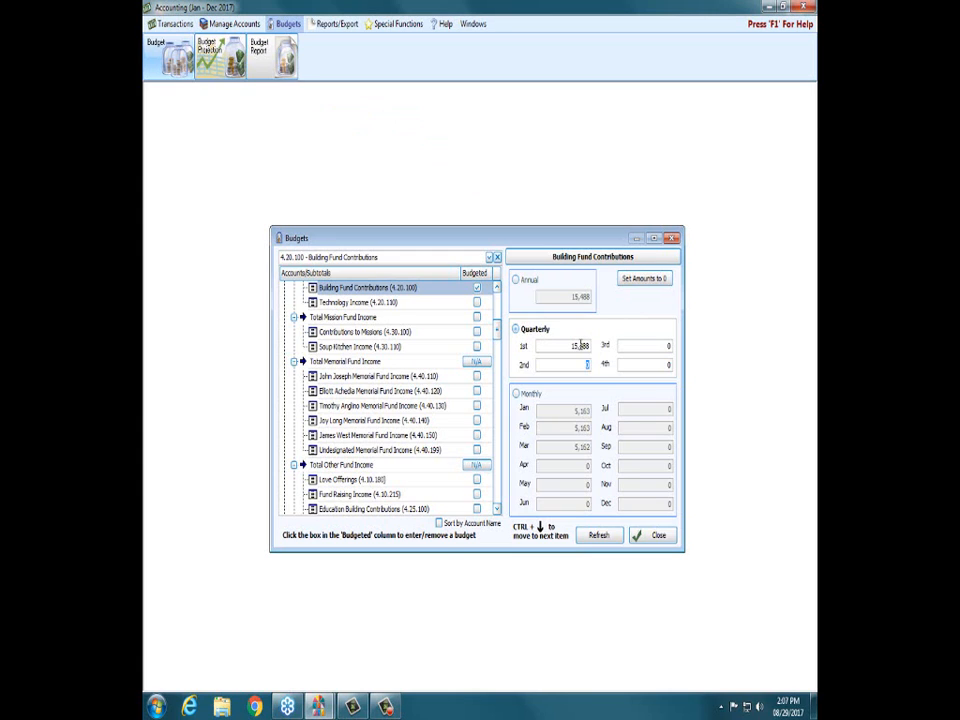
pyautogui.write('1')
pyautogui.write('29')
pyautogui.write('355')
pyautogui.press('Tab')
# Step: Set the Building Fund Contributions budget to 12,287 for the 3rd quarter and 16,224 for the 4th quarter
pyautogui.write('12')
pyautogui.write('85')
pyautogui.write('7')
pyautogui.press('Tab')
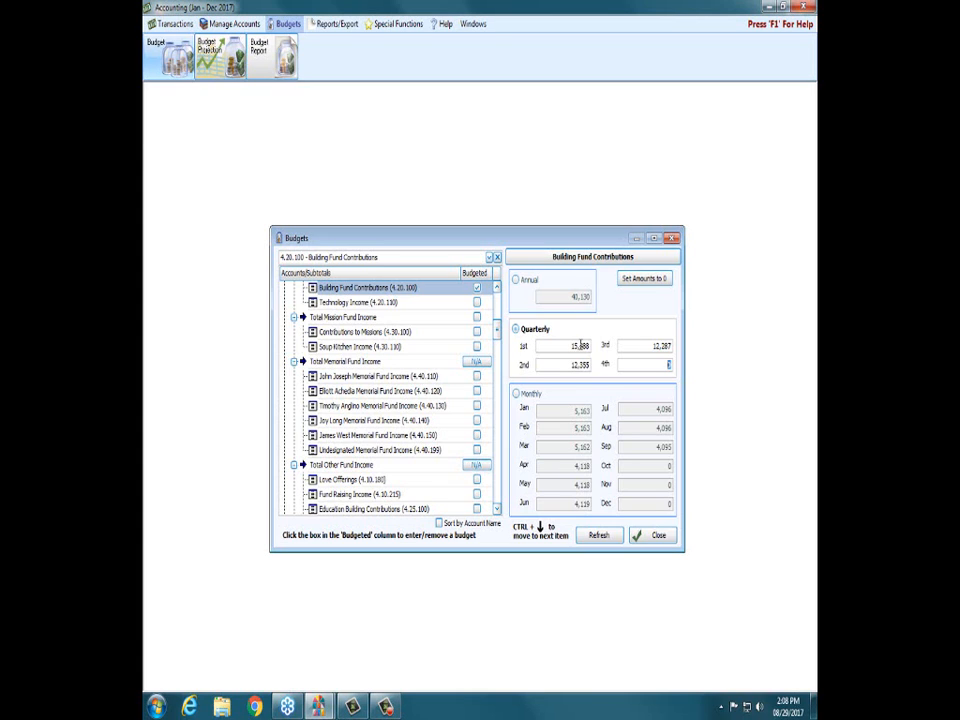
pyautogui.write('16224')
pyautogui.press('BackSpace')
pyautogui.press('Tab')
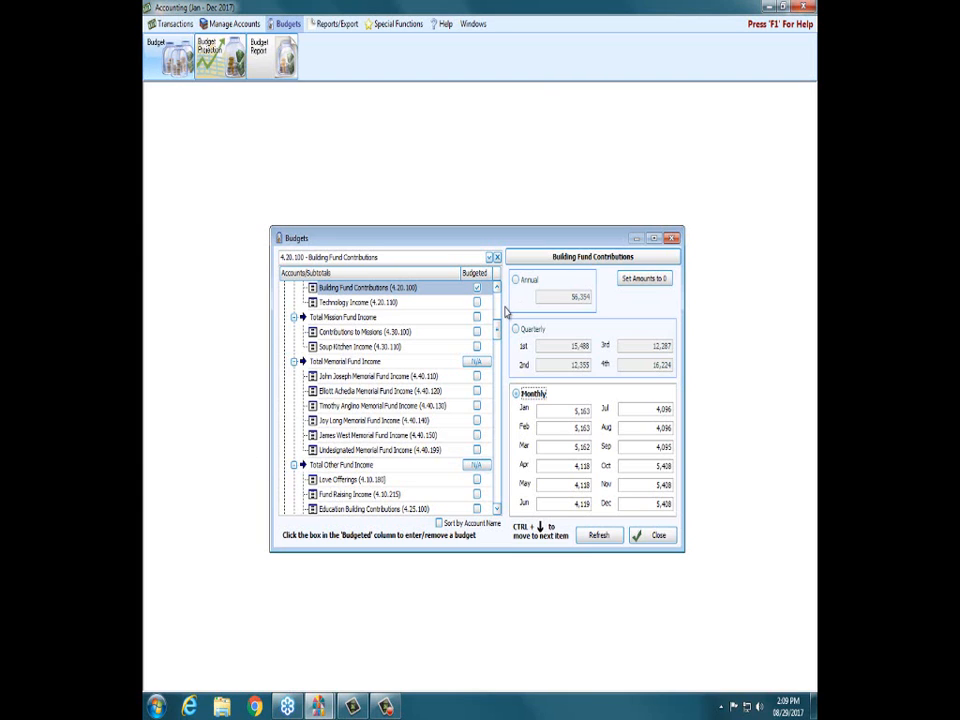
# Step: Search the budget accounts for "property", select Property Insurance (5.10.405) and reset its budget amounts to 0
pyautogui.click(463, 259)
pyautogui.moveTo(463, 259); pyautogui.dragTo(144, 268)
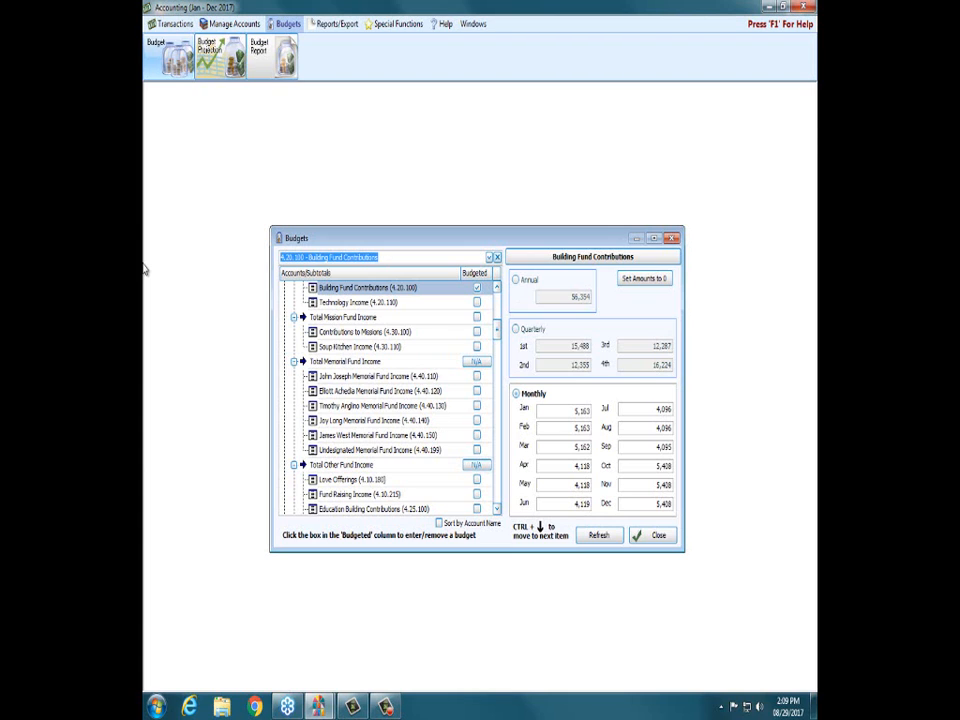
pyautogui.write('property')
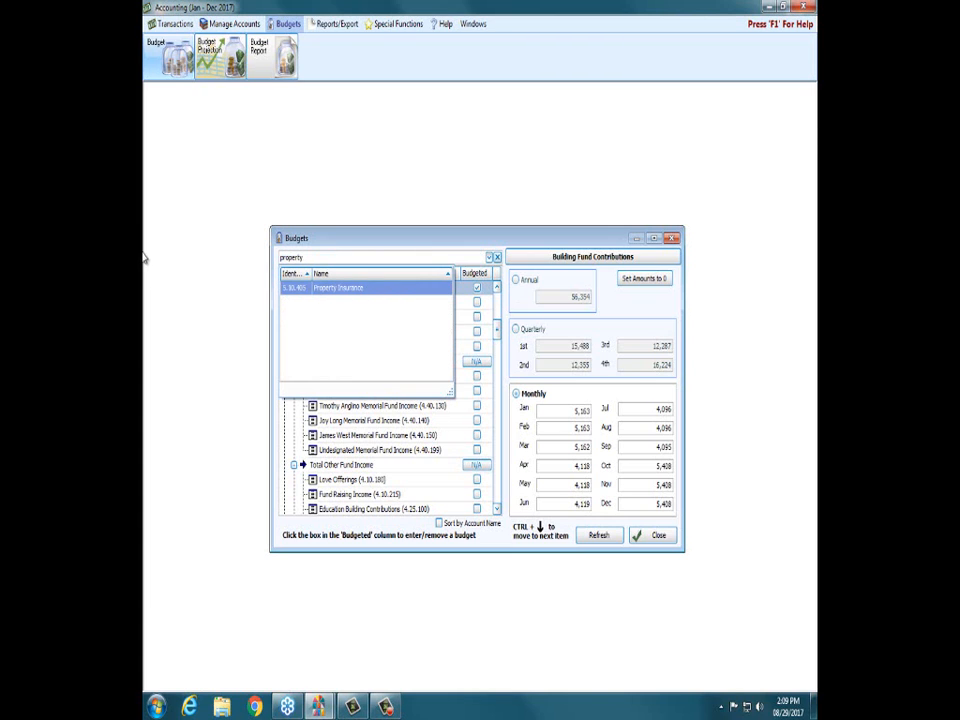
pyautogui.click(362, 291)
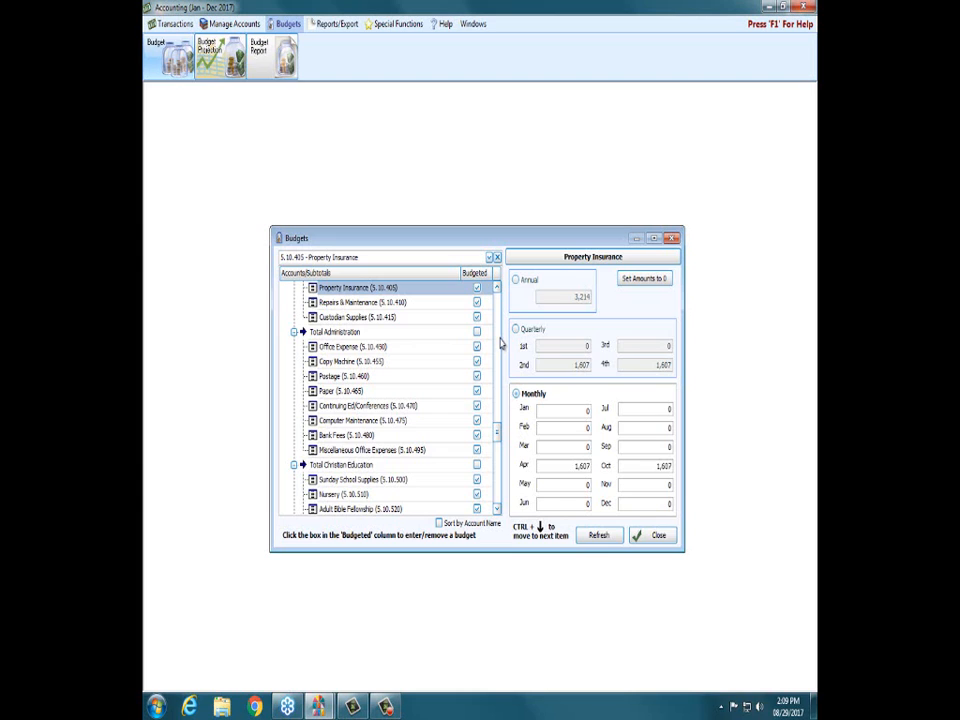
pyautogui.click(646, 280)
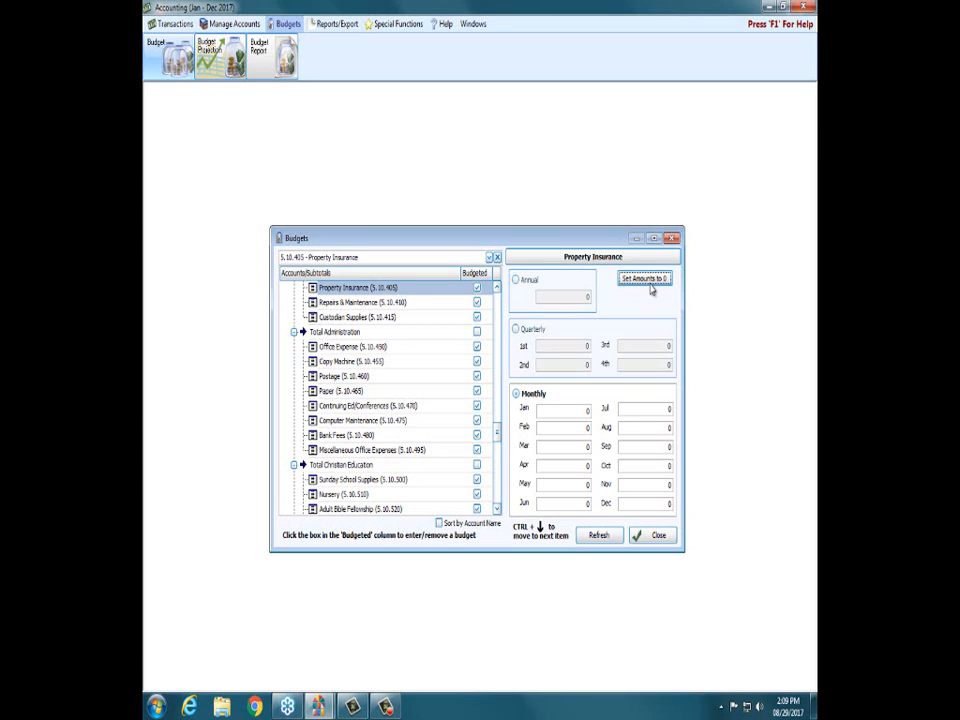
# Step: Enter a monthly budget of 1,560 for Property Insurance in both April and October
pyautogui.click(563, 463)
pyautogui.write('1560')
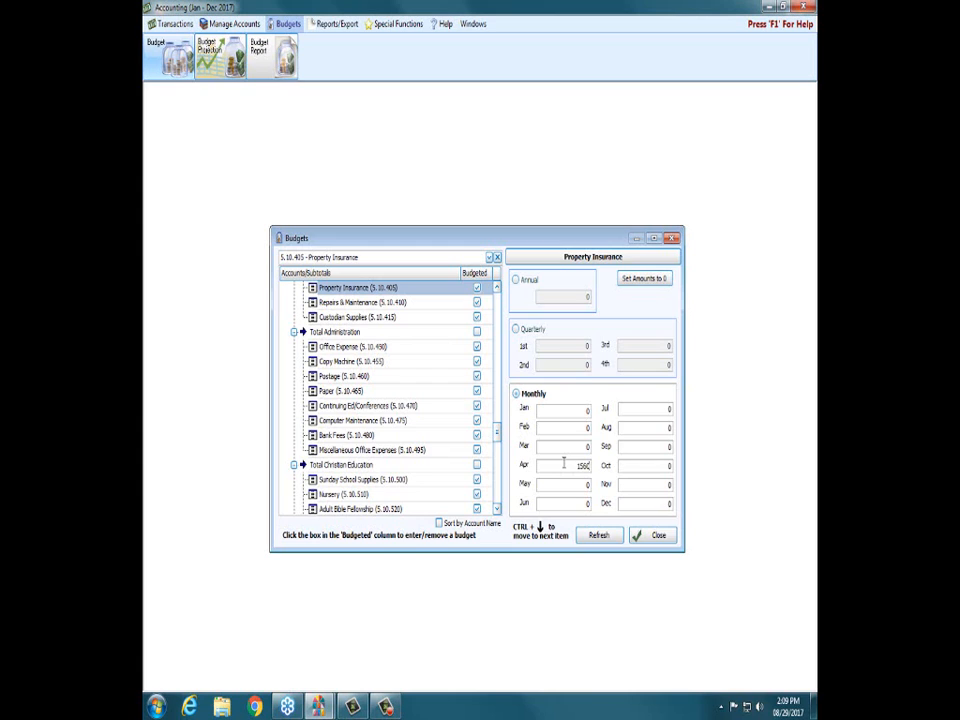
pyautogui.click(647, 464)
pyautogui.write('1560')
pyautogui.click(634, 487)
# Step: View the Office Expense budget, and mark the Total Administration subtotal as budgeted, accepting the removal of its subsidiary accounts' budgets
pyautogui.click(366, 349)
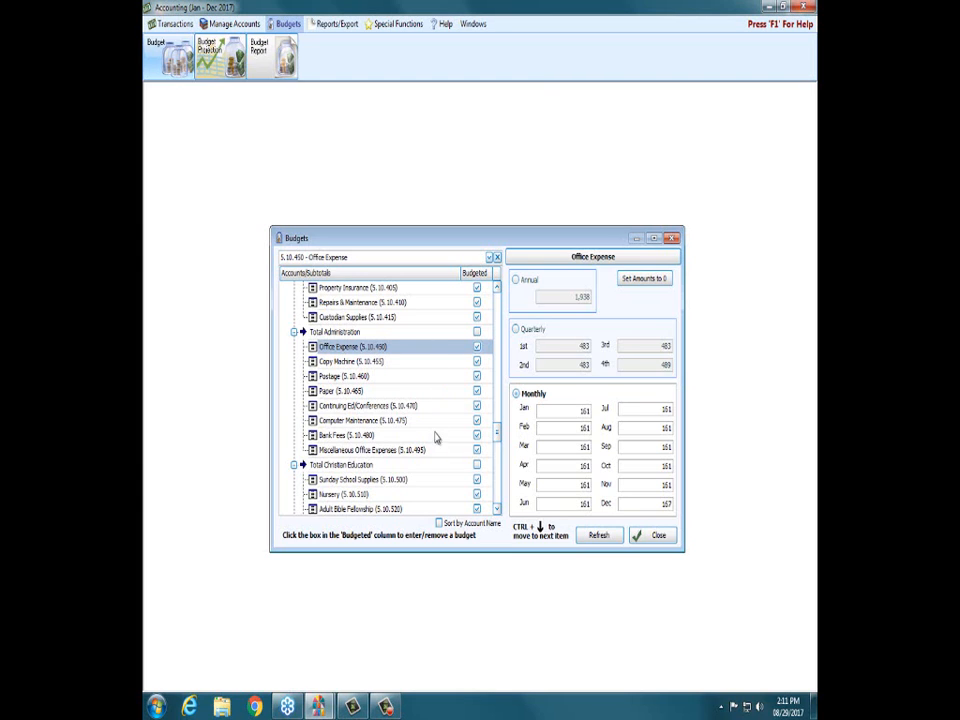
pyautogui.click(477, 333)
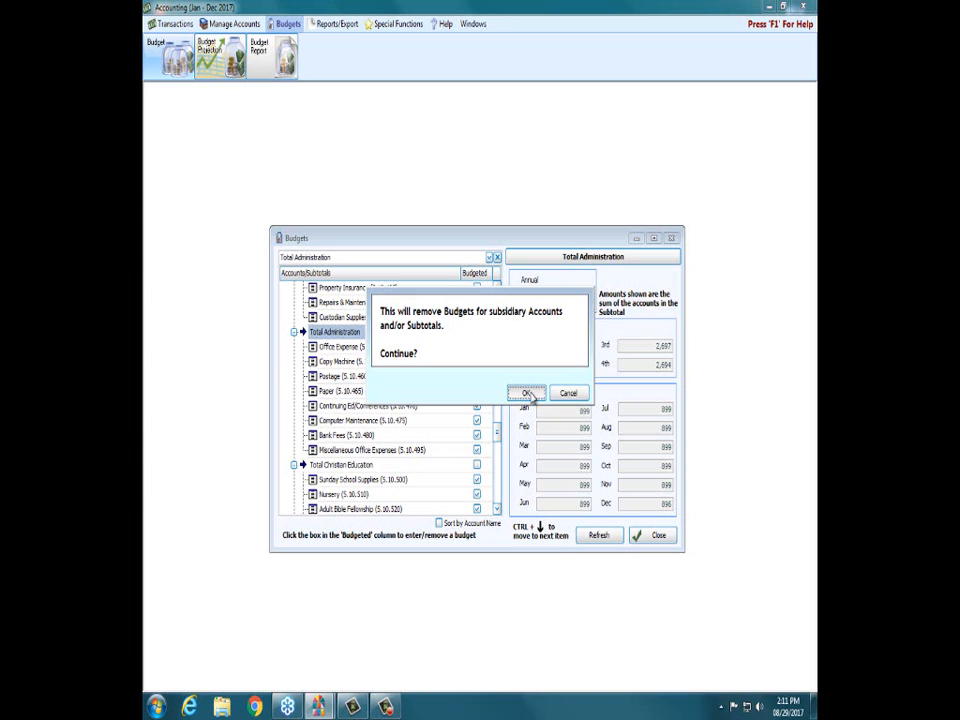
pyautogui.click(527, 393)
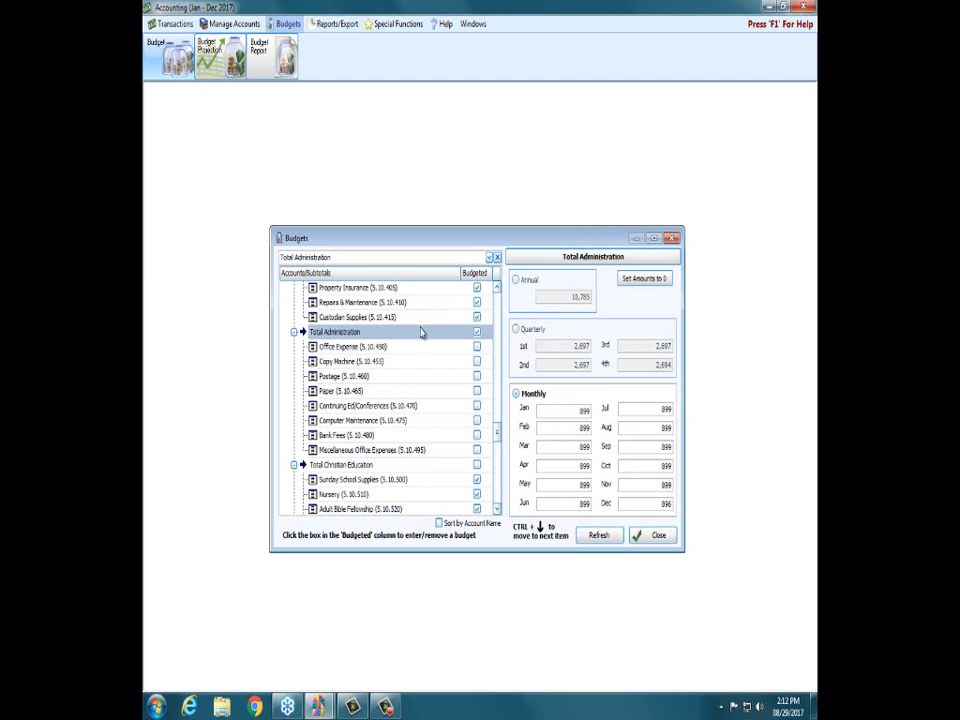
pyautogui.click(477, 332)
pyautogui.click(478, 332)
# Step: Reset Total Administration's budget amounts to 0 and give the subtotal an annual budget of 4,000
pyautogui.click(636, 281)
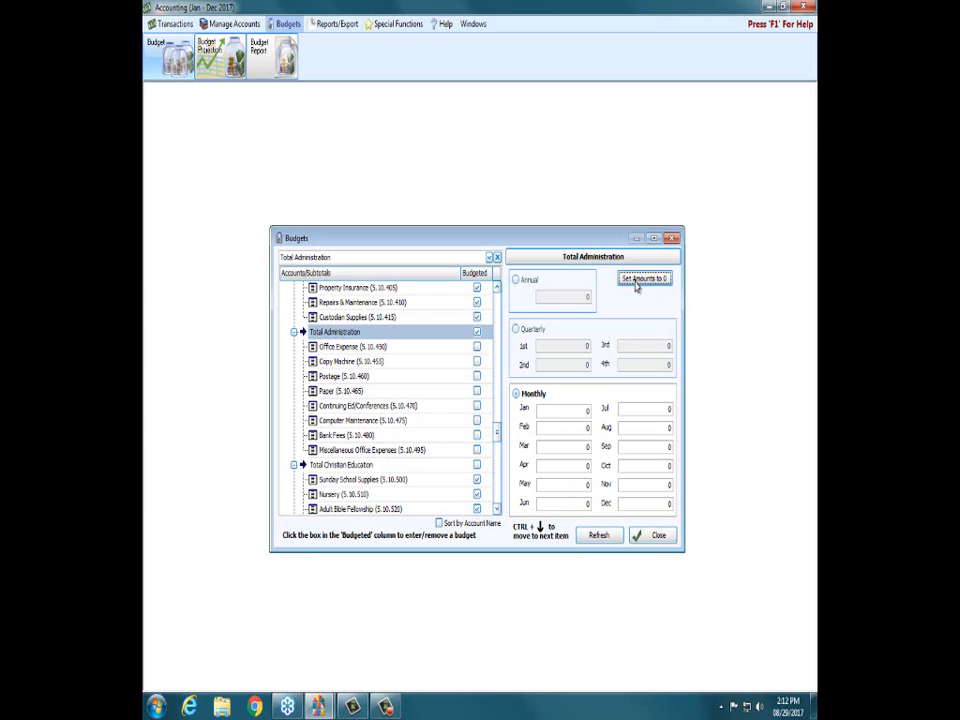
pyautogui.click(516, 281)
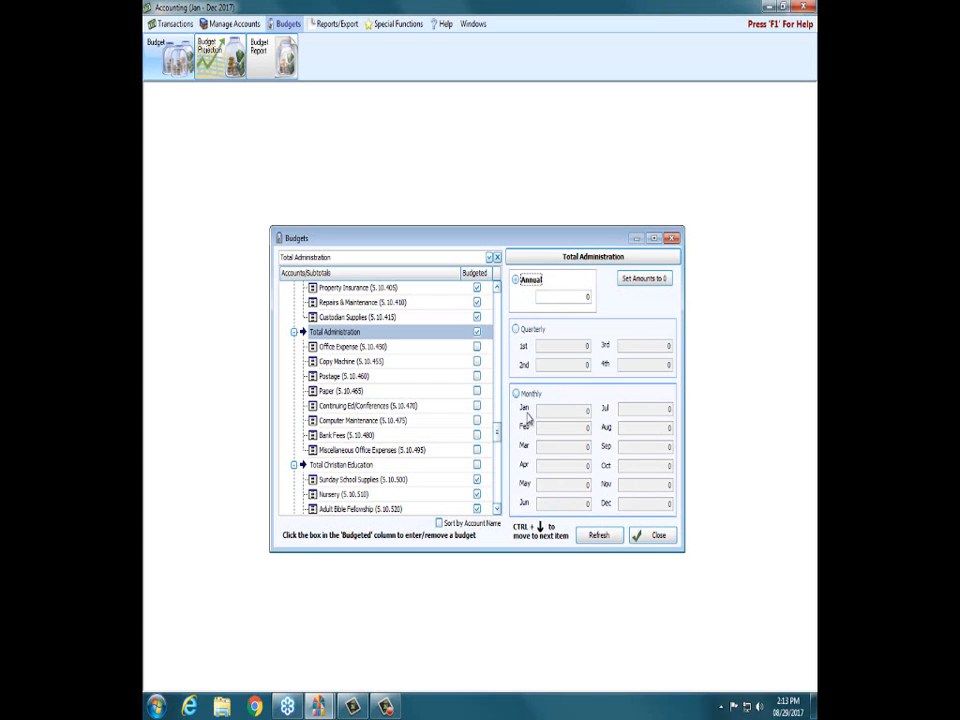
pyautogui.click(570, 294)
pyautogui.write('4000')
pyautogui.click(517, 329)
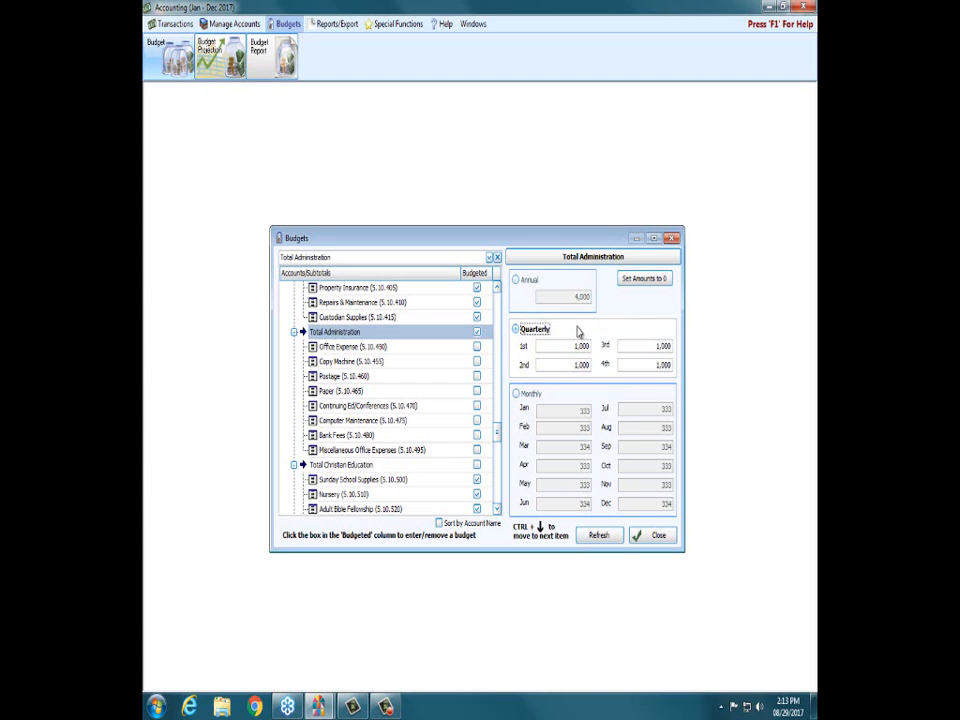
pyautogui.click(516, 280)
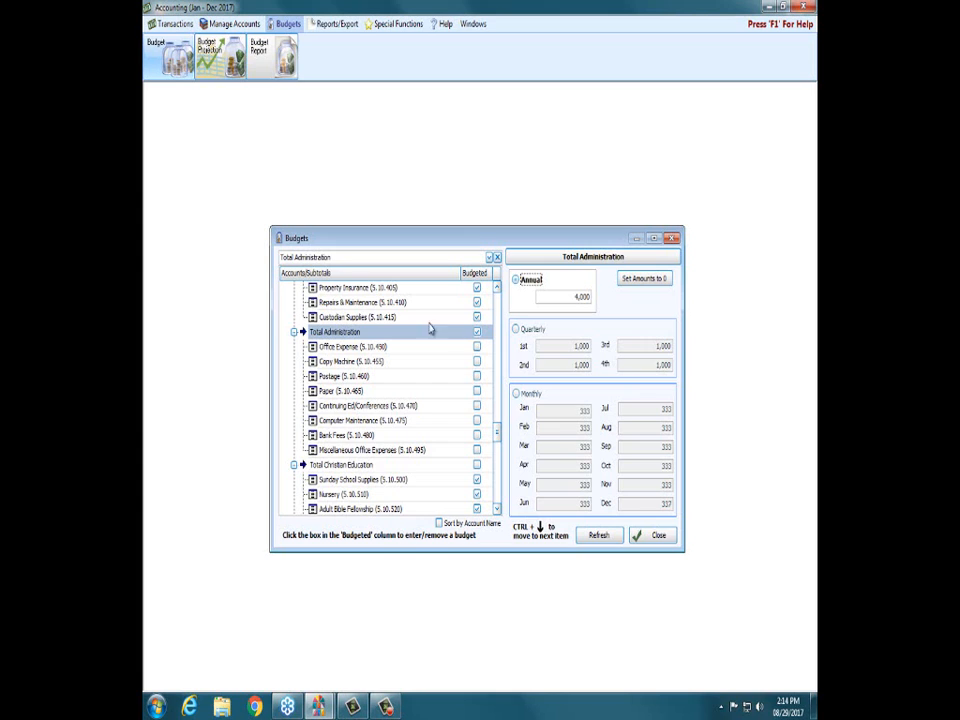
# Step: Review the Property Insurance budget once more and close the Budgets window
pyautogui.click(350, 290)
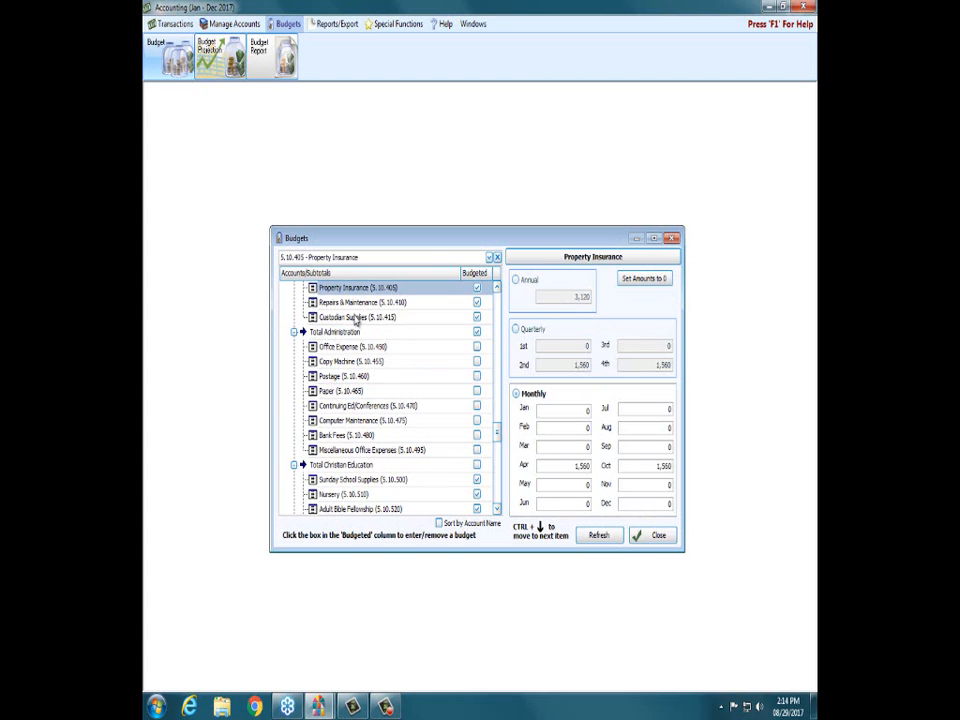
pyautogui.click(671, 238)
# Step: Open the Treasurer's Report options, set the report month to December 2017 and generate the report preview
pyautogui.click(338, 23)
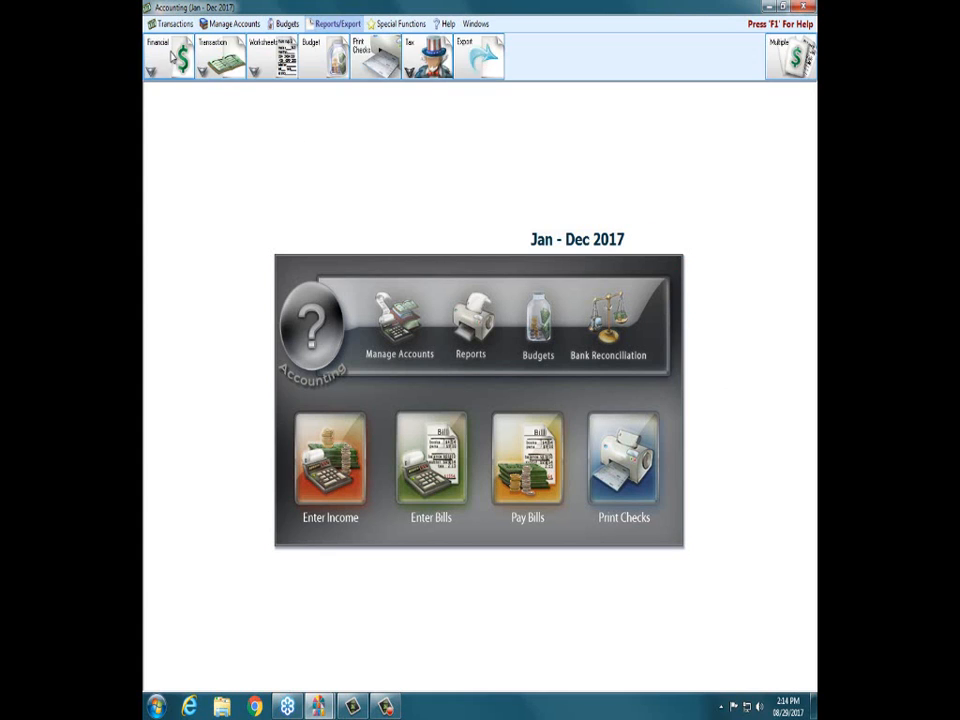
pyautogui.click(173, 57)
pyautogui.click(176, 106)
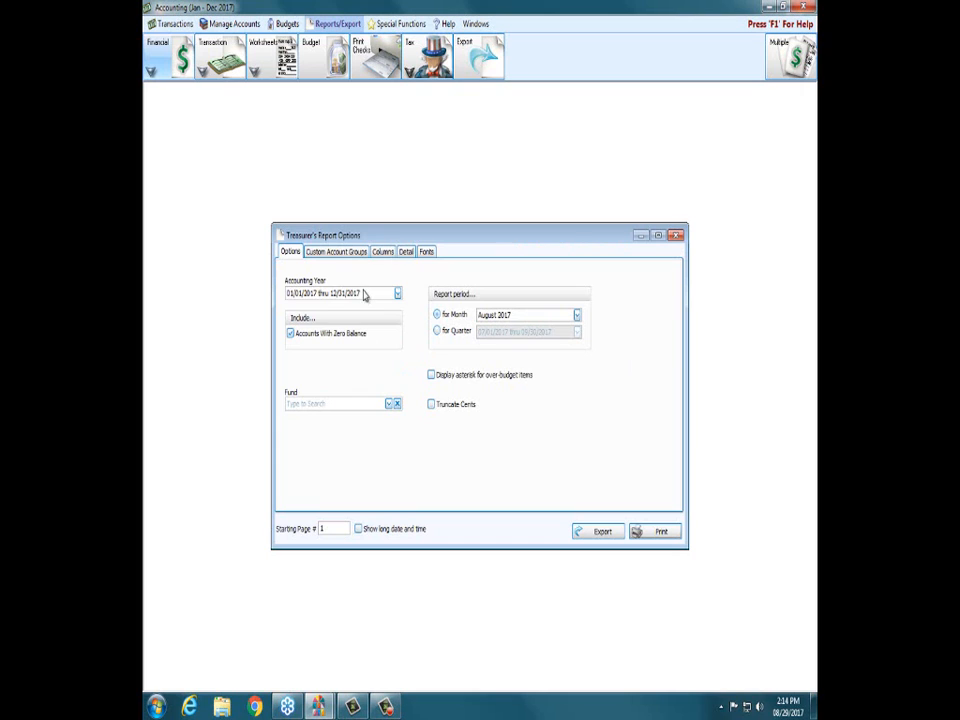
pyautogui.click(577, 315)
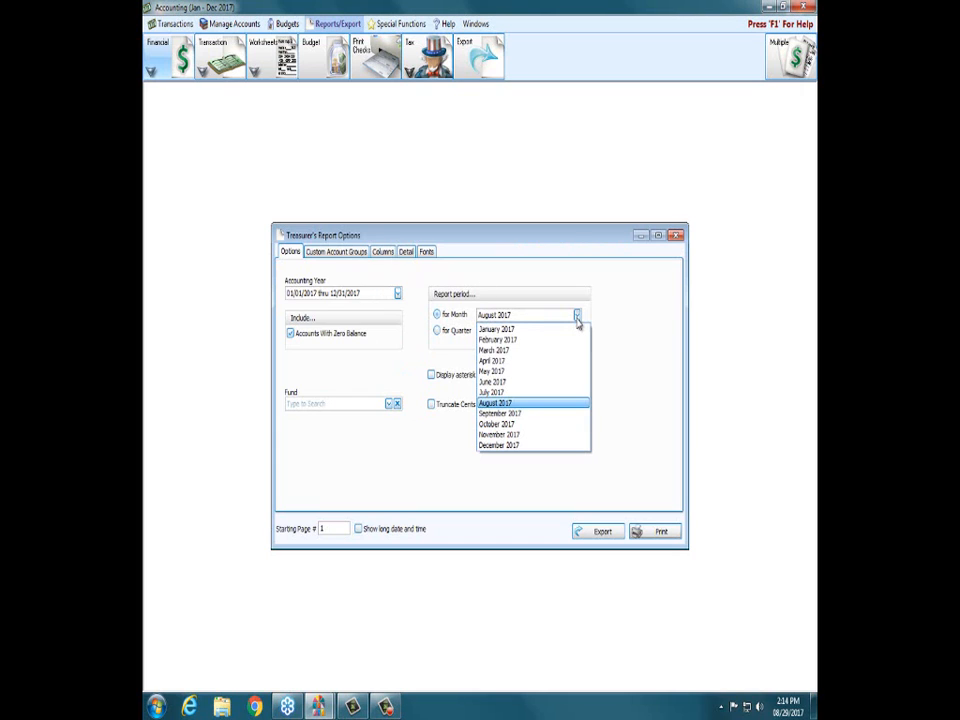
pyautogui.click(542, 446)
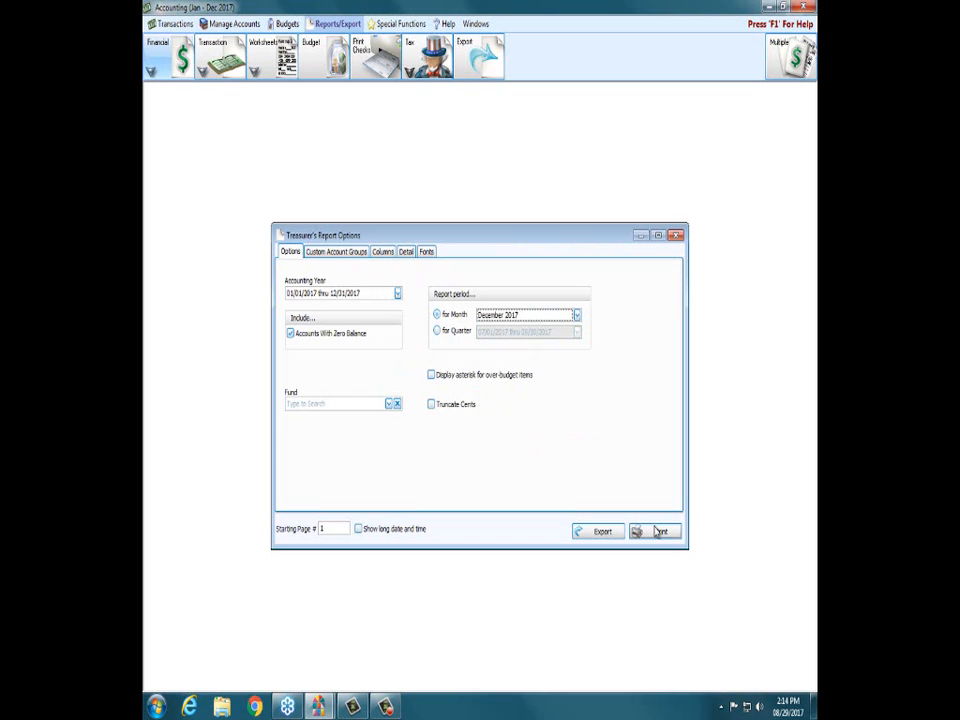
pyautogui.click(658, 530)
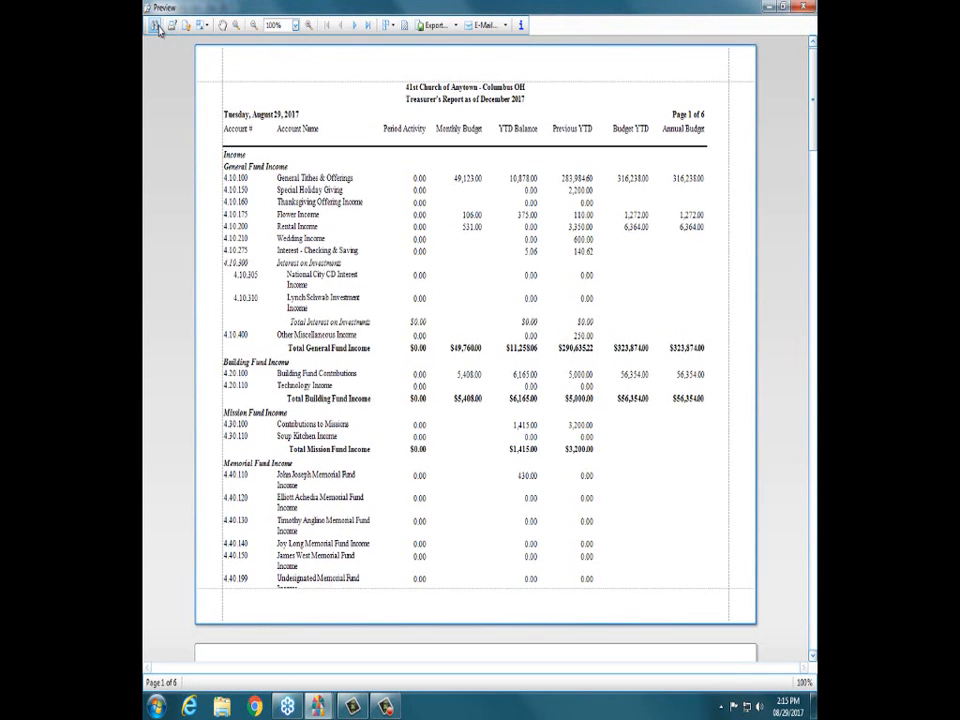
# Step: Search the report preview for "property" as far as Property Insurance, check the following expense page, and close the preview and report options
pyautogui.click(156, 26)
pyautogui.write('propert')
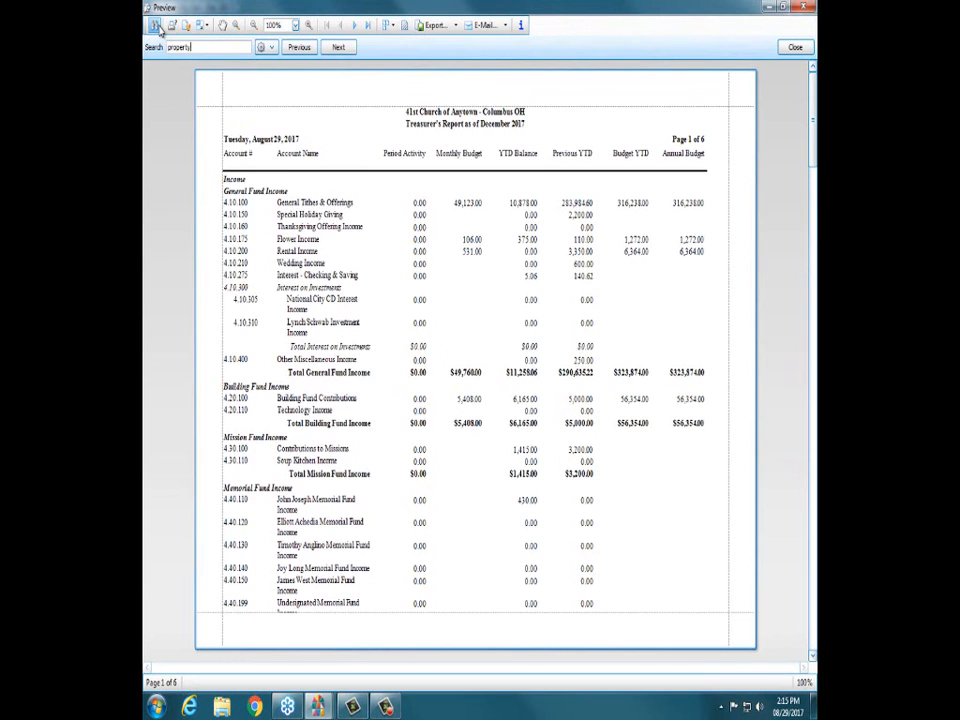
pyautogui.write('y')
pyautogui.click(337, 48)
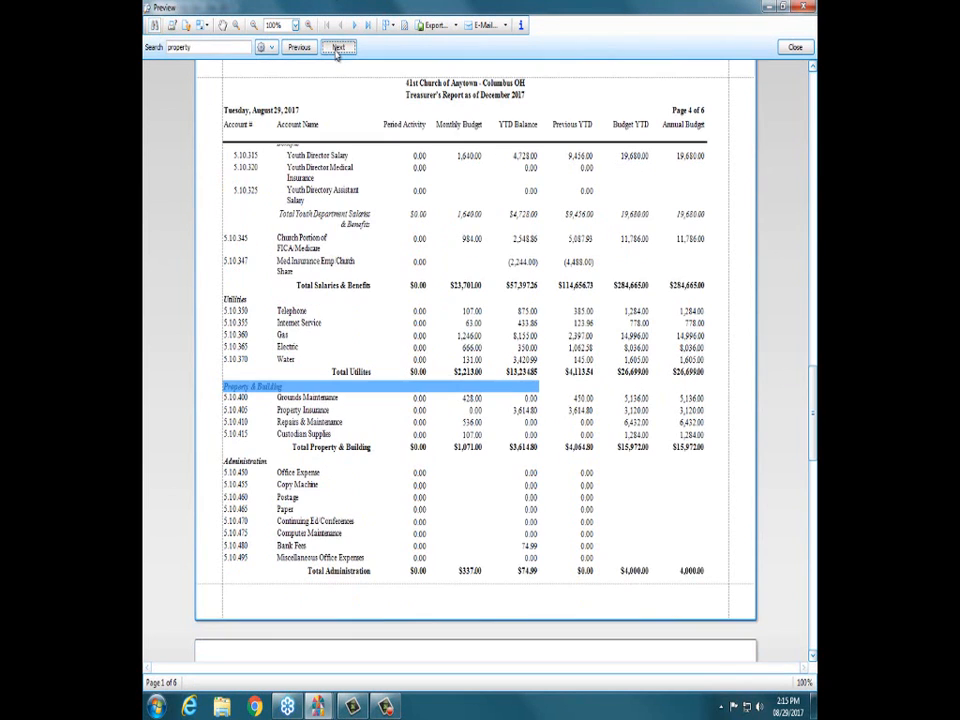
pyautogui.click(337, 48)
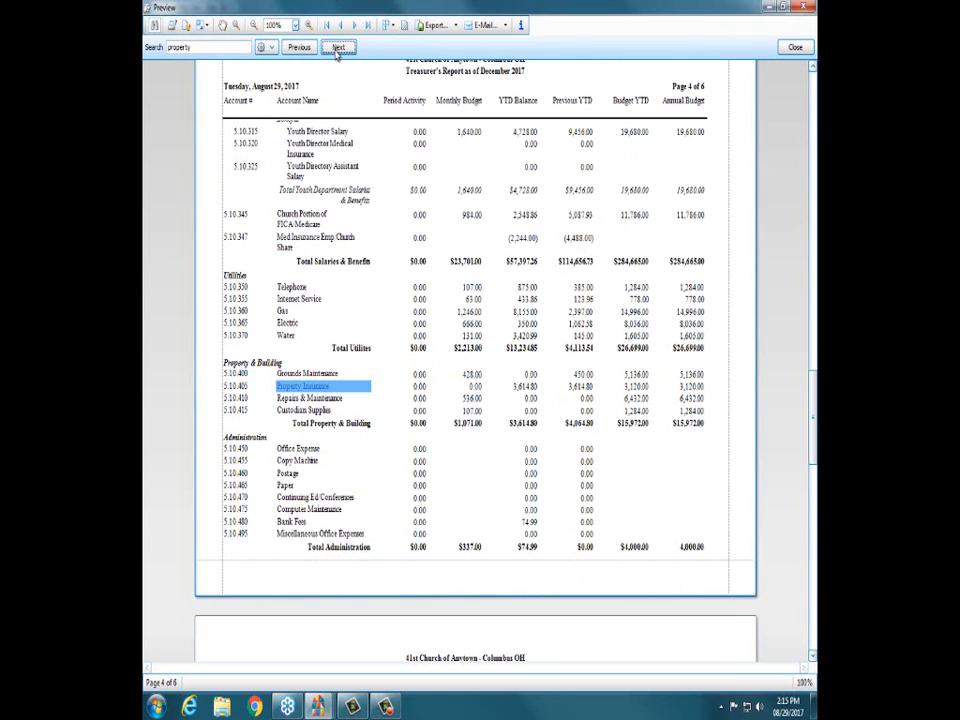
pyautogui.click(808, 648)
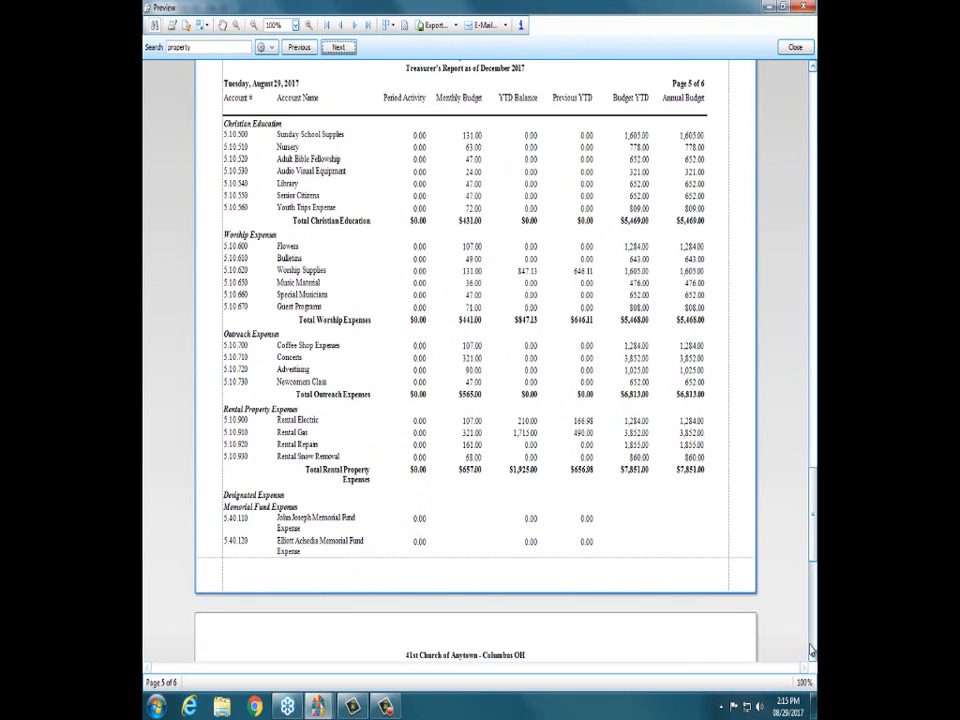
pyautogui.click(809, 8)
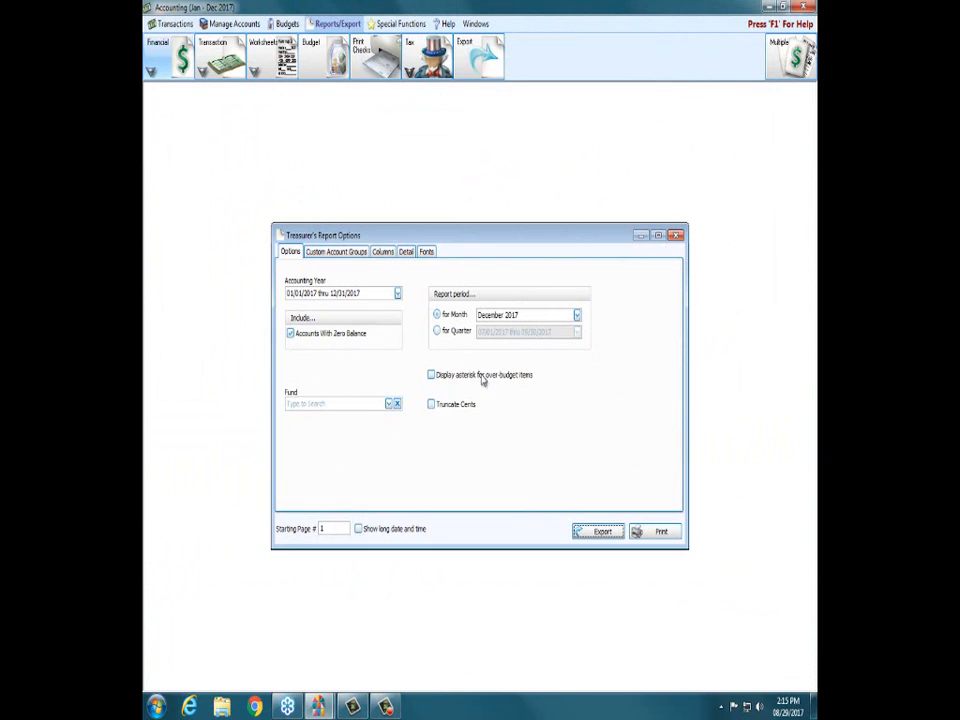
pyautogui.click(677, 237)
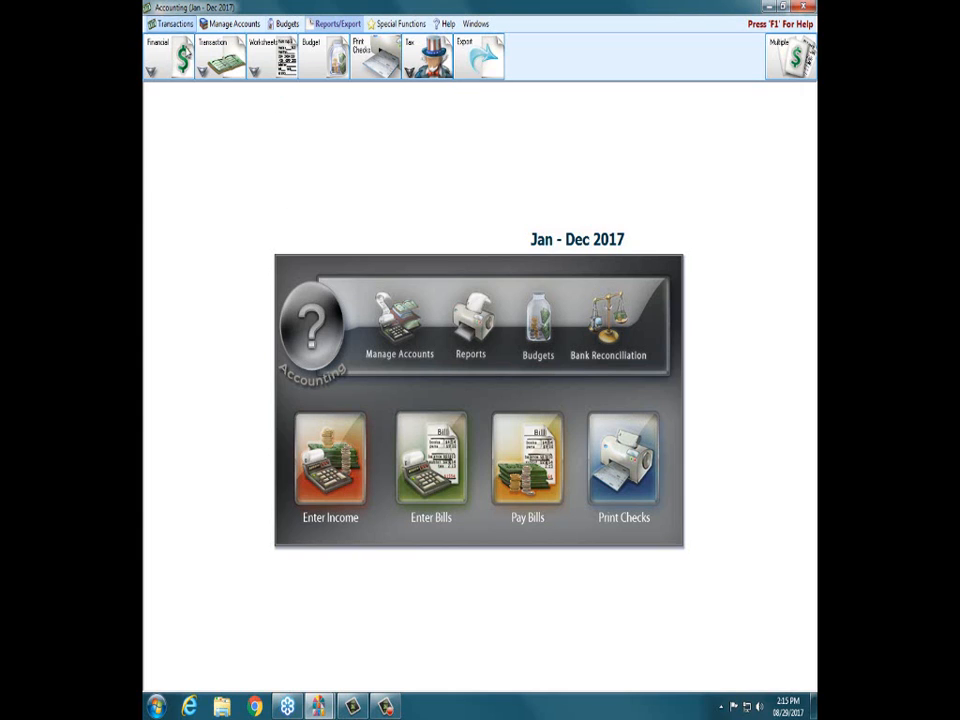
pyautogui.click(165, 60)
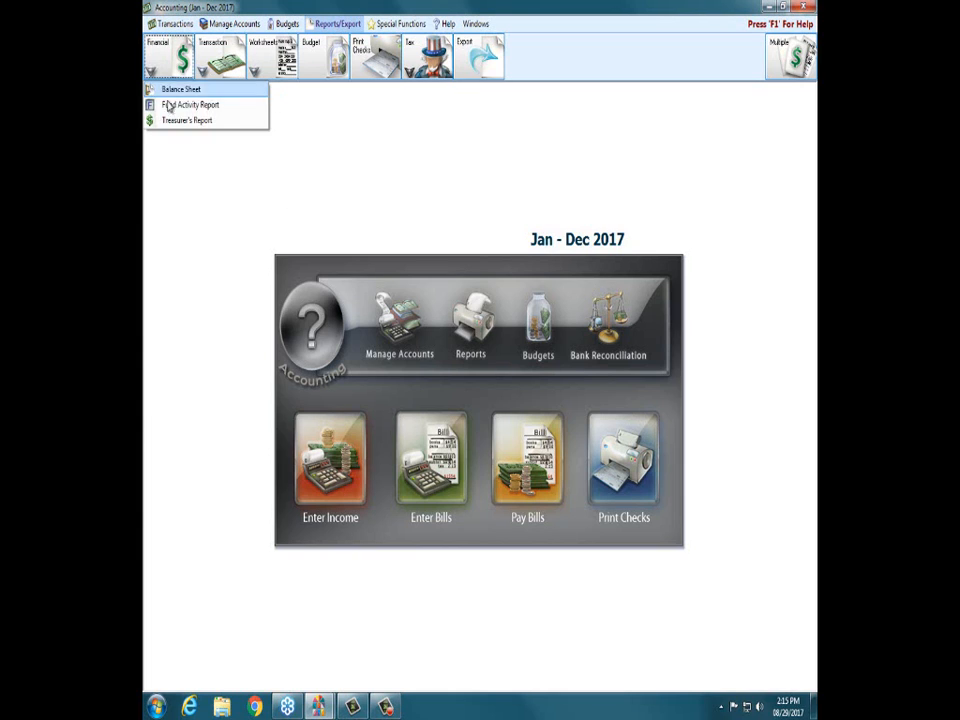
pyautogui.click(171, 119)
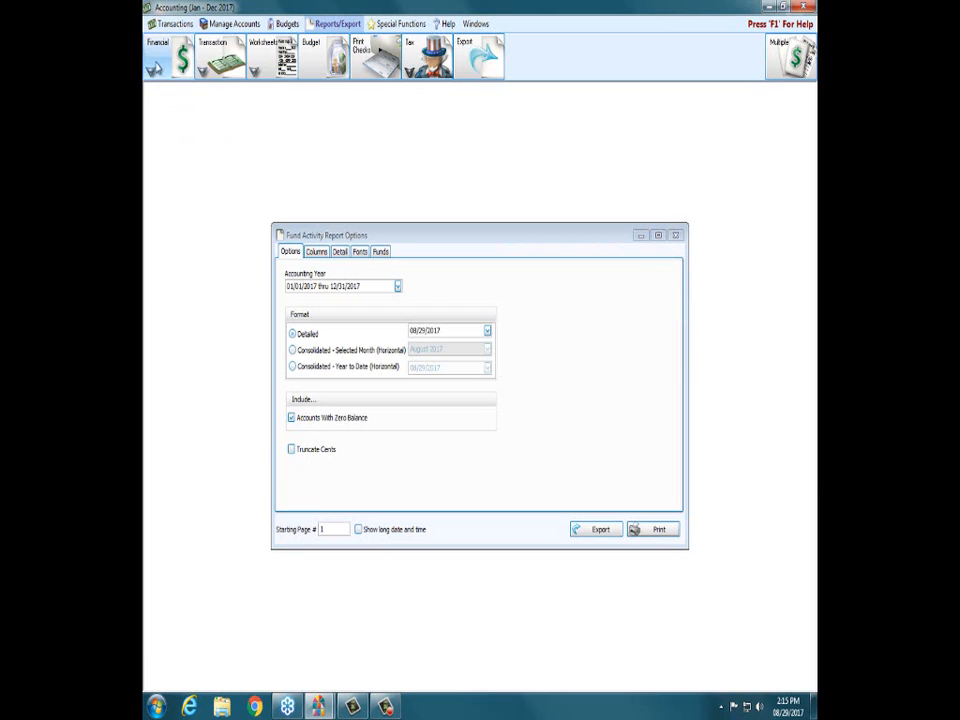
pyautogui.click(676, 236)
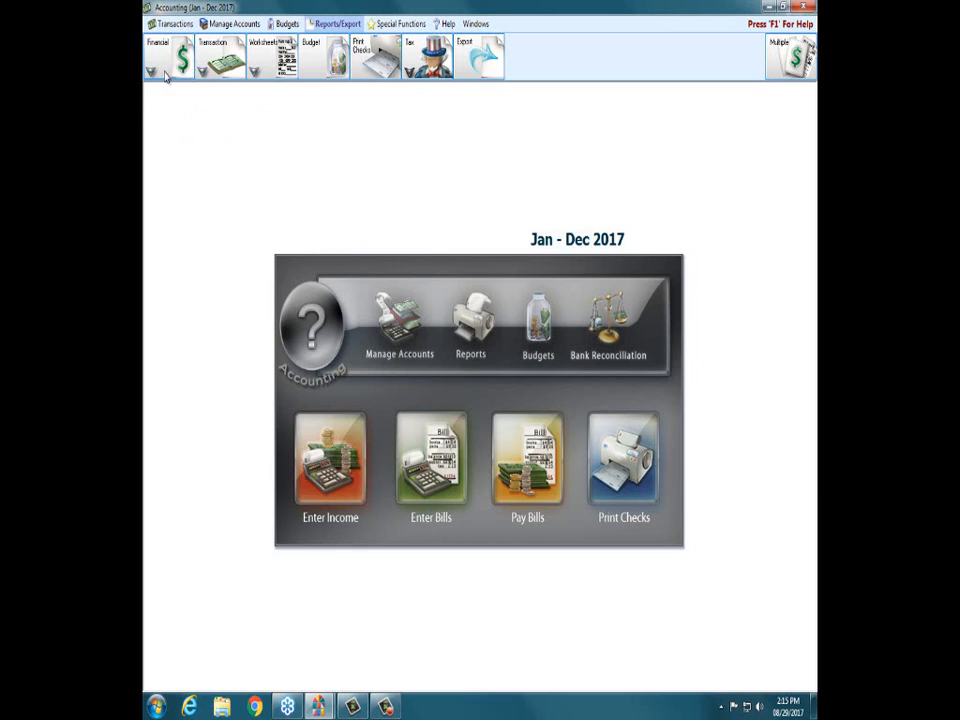
# Step: In the Treasurer's Report options, add the Over/Under YTD, % of Budget Month, % of Budget YTD, Annual Budget Remaining and % of Total Annual Budget columns
pyautogui.click(162, 60)
pyautogui.click(171, 122)
pyautogui.click(383, 252)
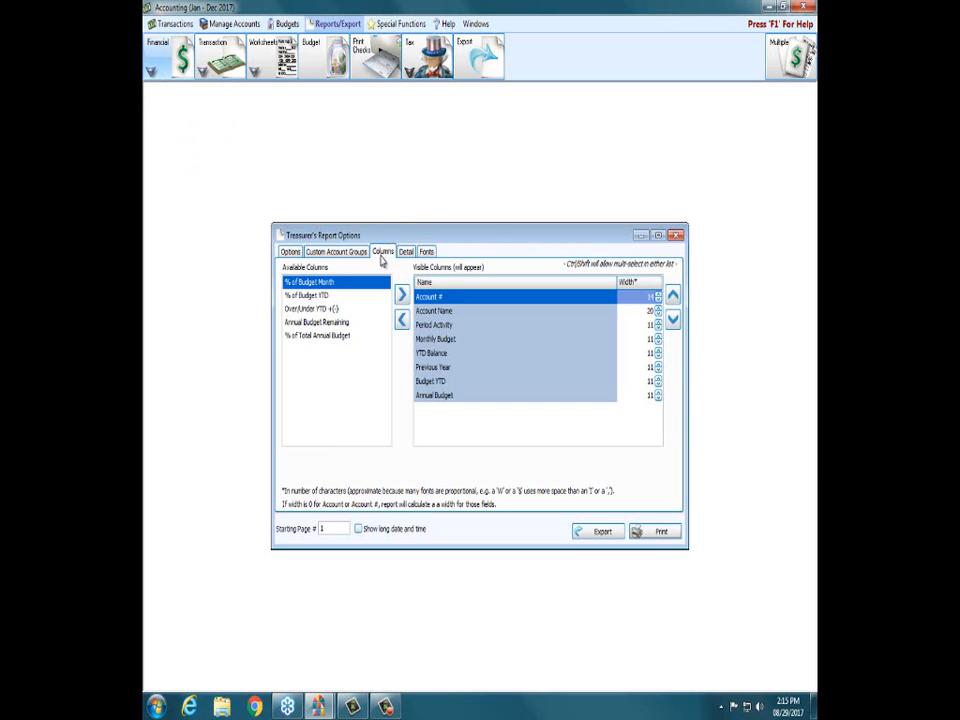
pyautogui.click(326, 310)
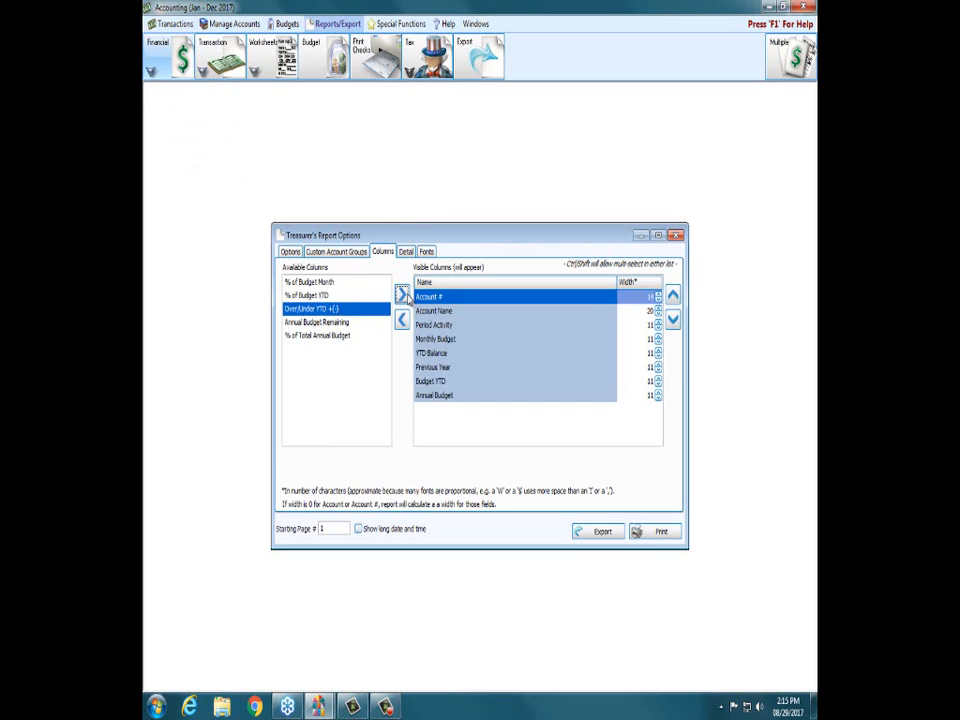
pyautogui.doubleClick(324, 309)
pyautogui.click(310, 282)
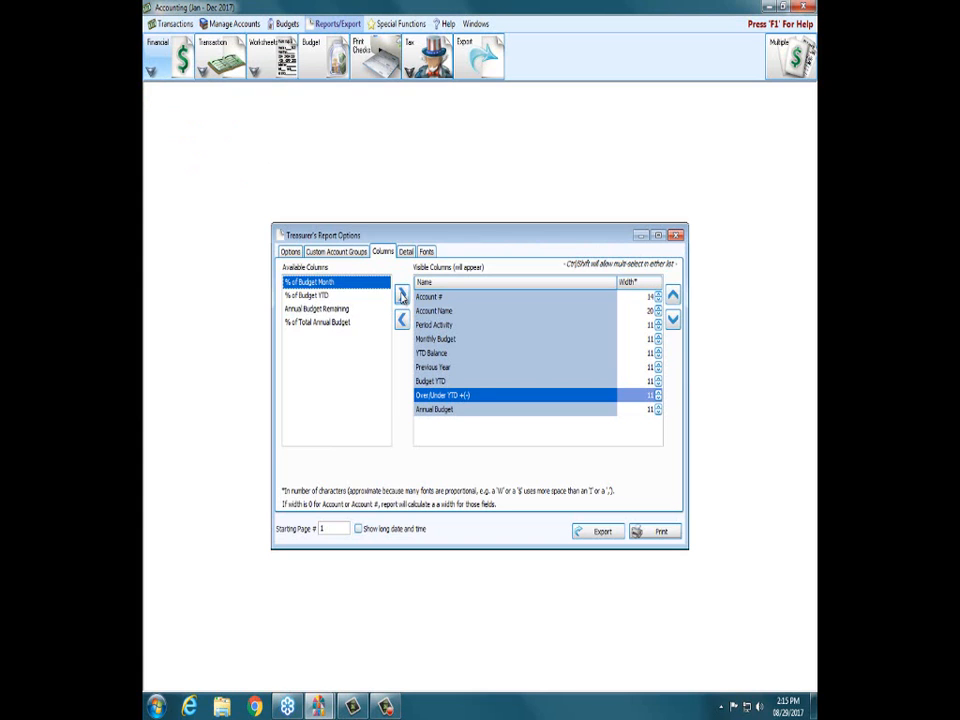
pyautogui.click(401, 294)
pyautogui.click(401, 294)
pyautogui.click(401, 294)
pyautogui.click(401, 294)
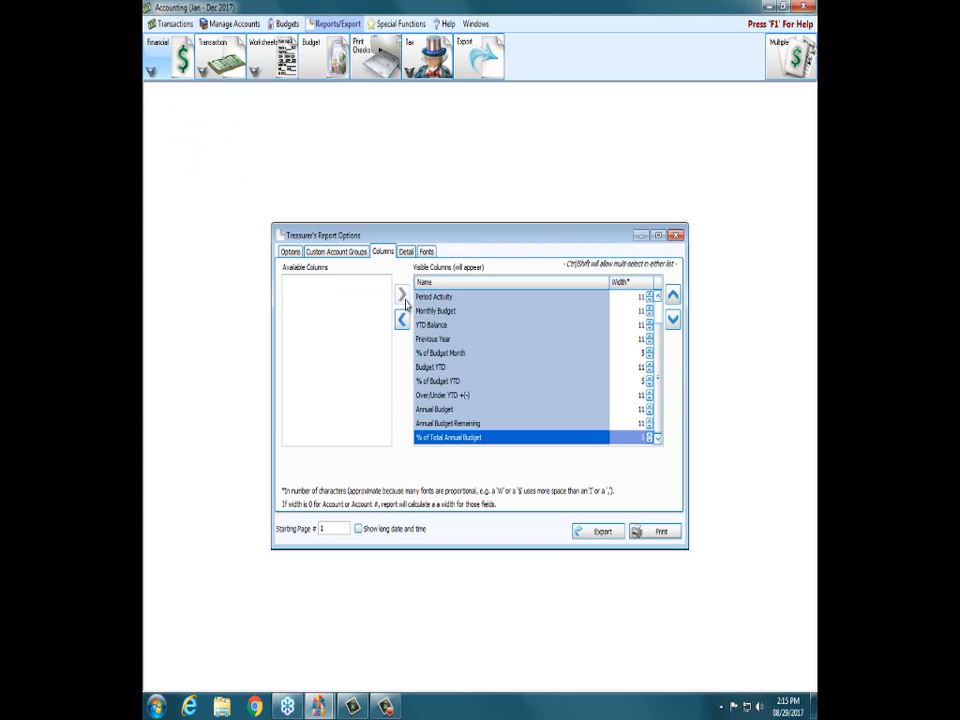
# Step: Remove the Previous Year column from the Treasurer's Report and generate the report preview
pyautogui.click(446, 340)
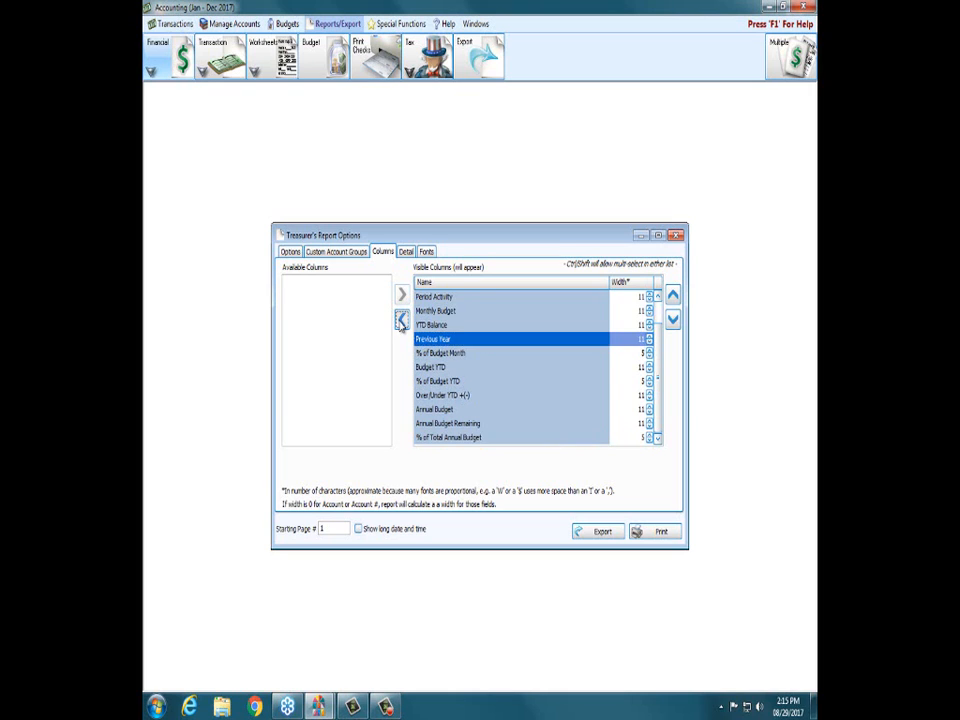
pyautogui.doubleClick(446, 340)
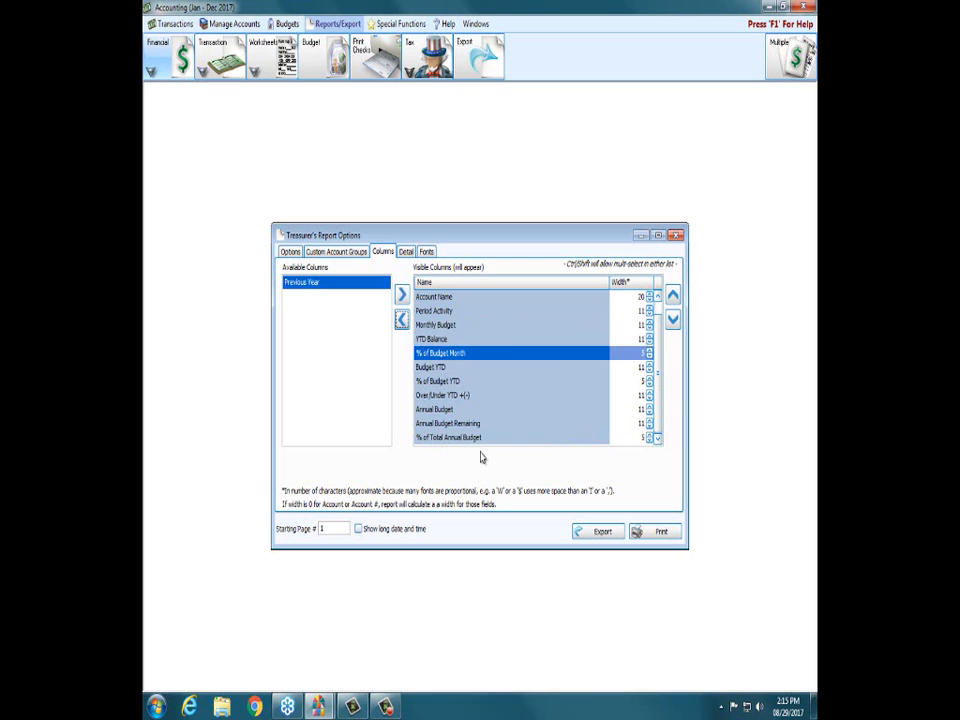
pyautogui.click(657, 535)
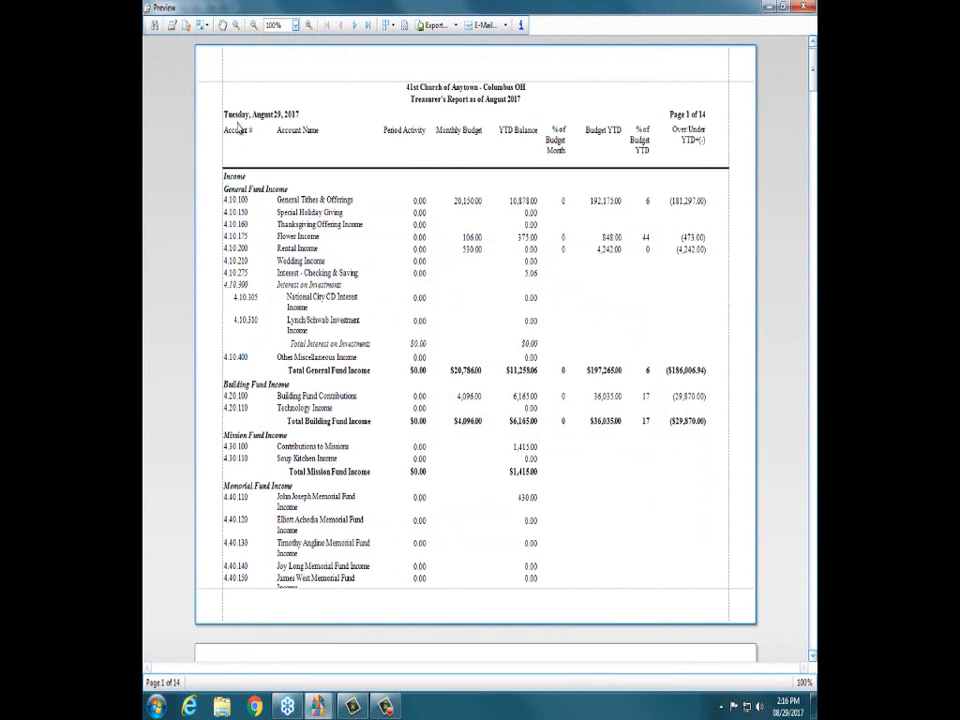
# Step: Search the preview for "property", review the Property Insurance budget columns, and close the preview and the Treasurer's Report options
pyautogui.click(155, 25)
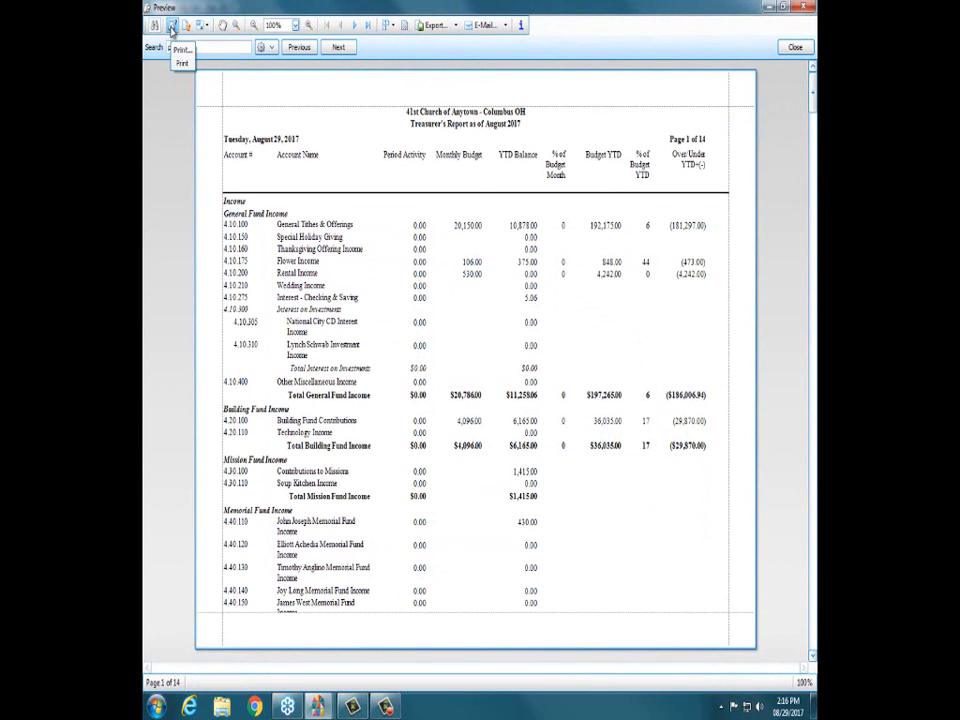
pyautogui.write('prope')
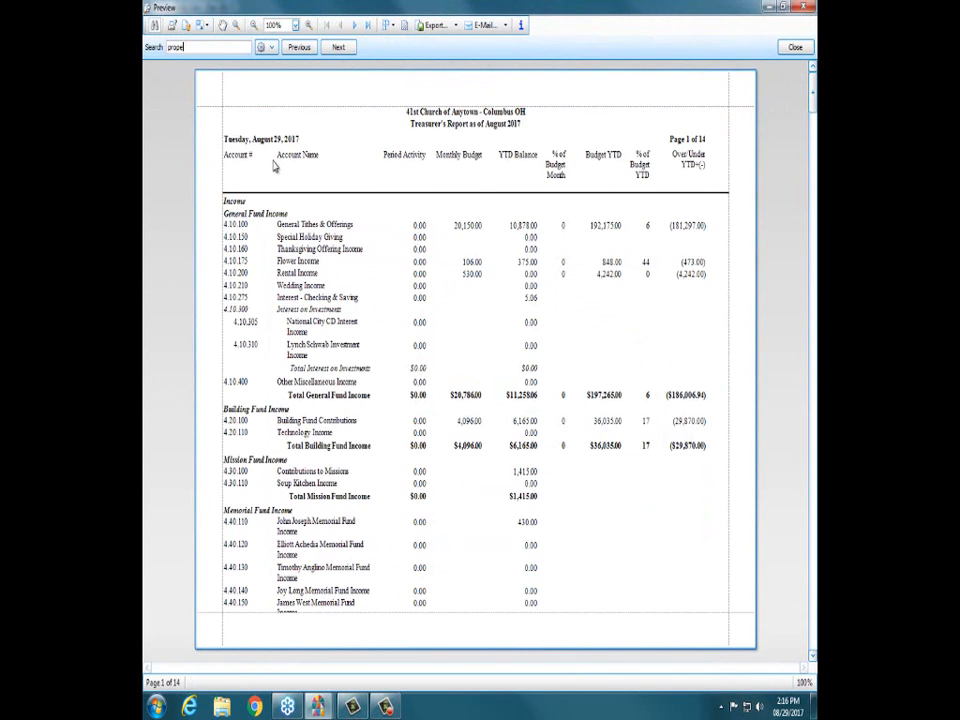
pyautogui.write('rty')
pyautogui.click(345, 48)
pyautogui.click(345, 48)
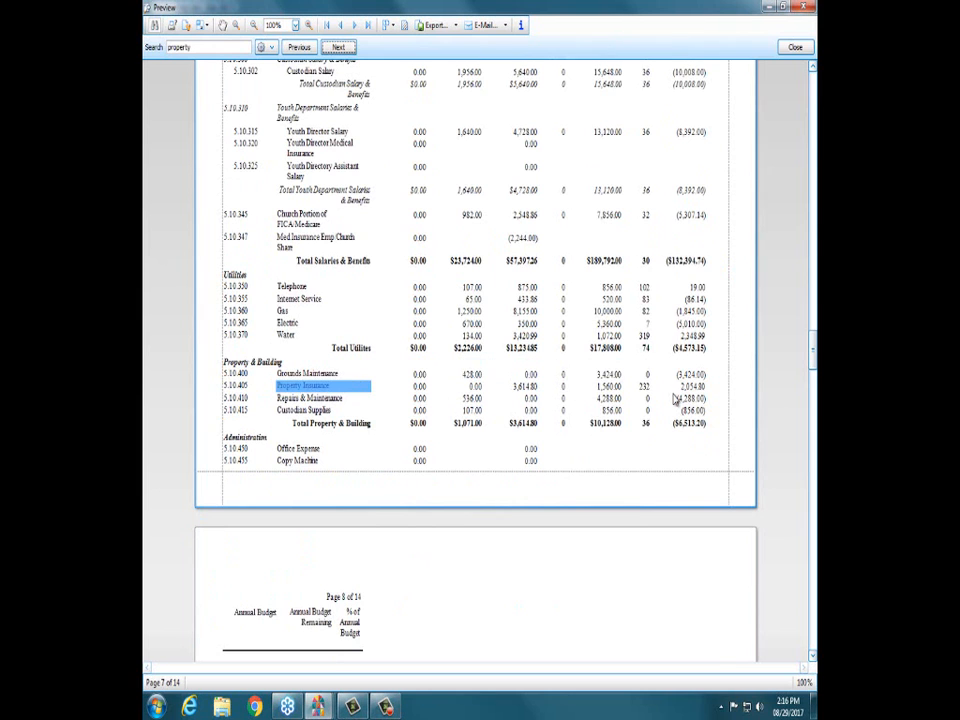
pyautogui.scroll(2, 676, 398)
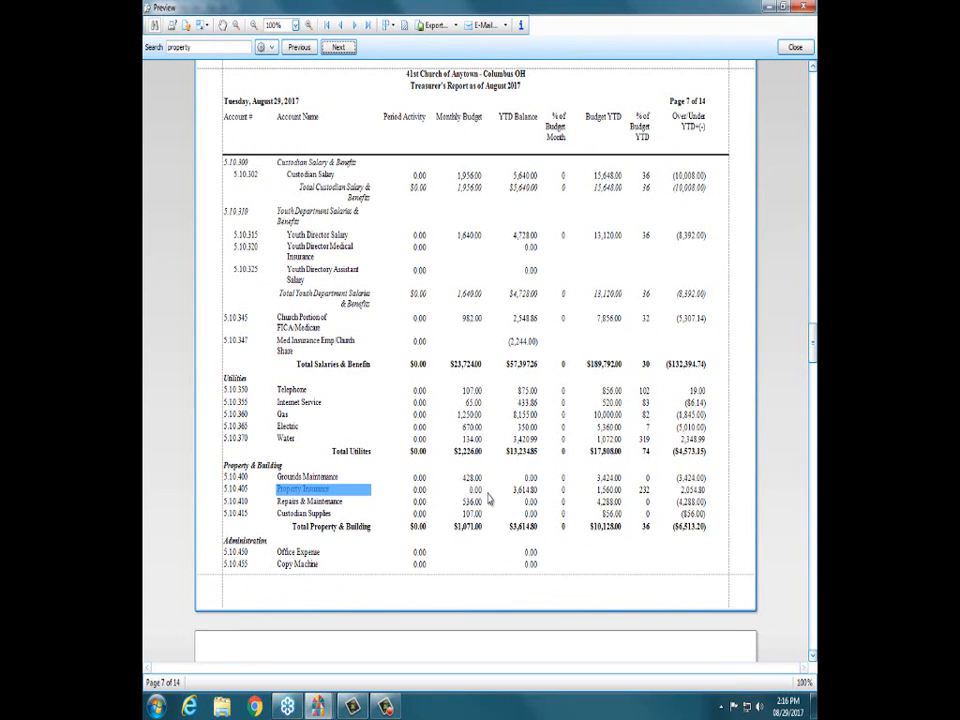
pyautogui.click(795, 48)
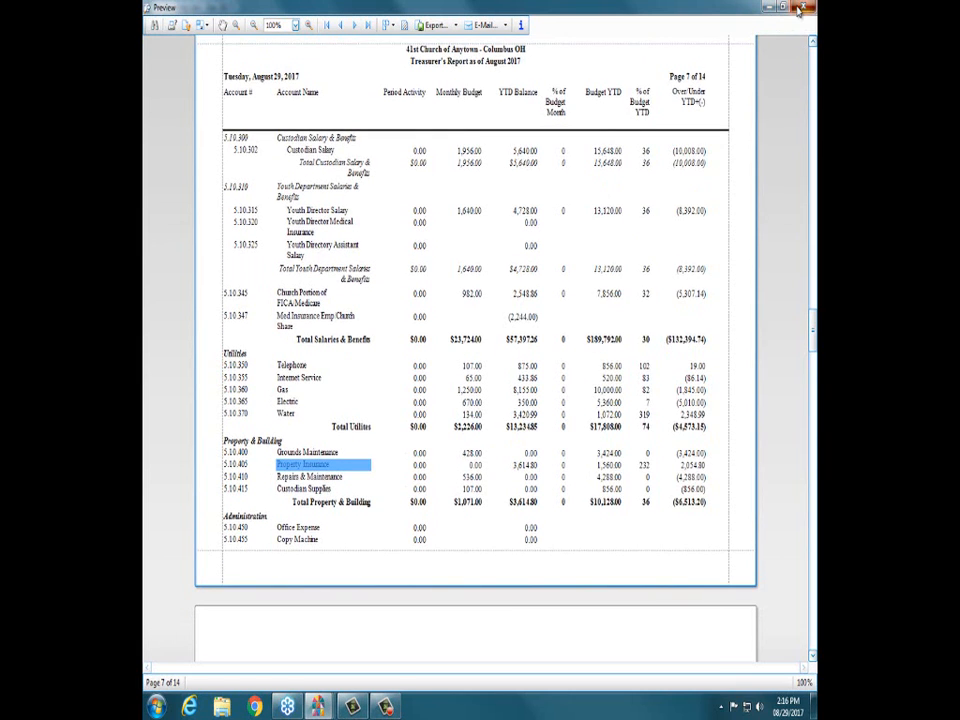
pyautogui.click(799, 9)
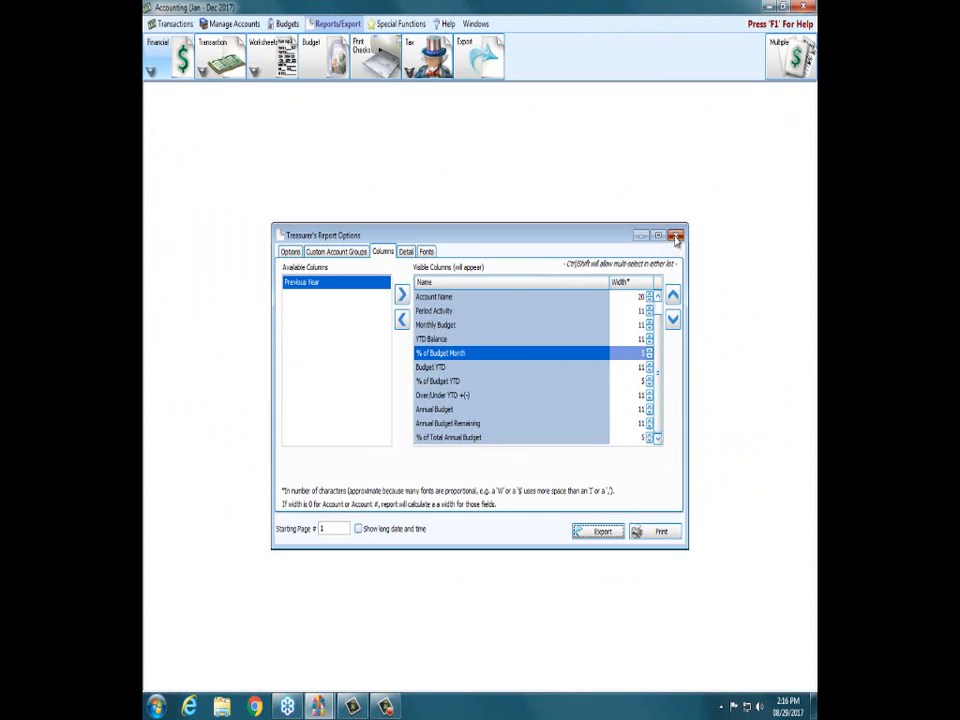
pyautogui.click(675, 237)
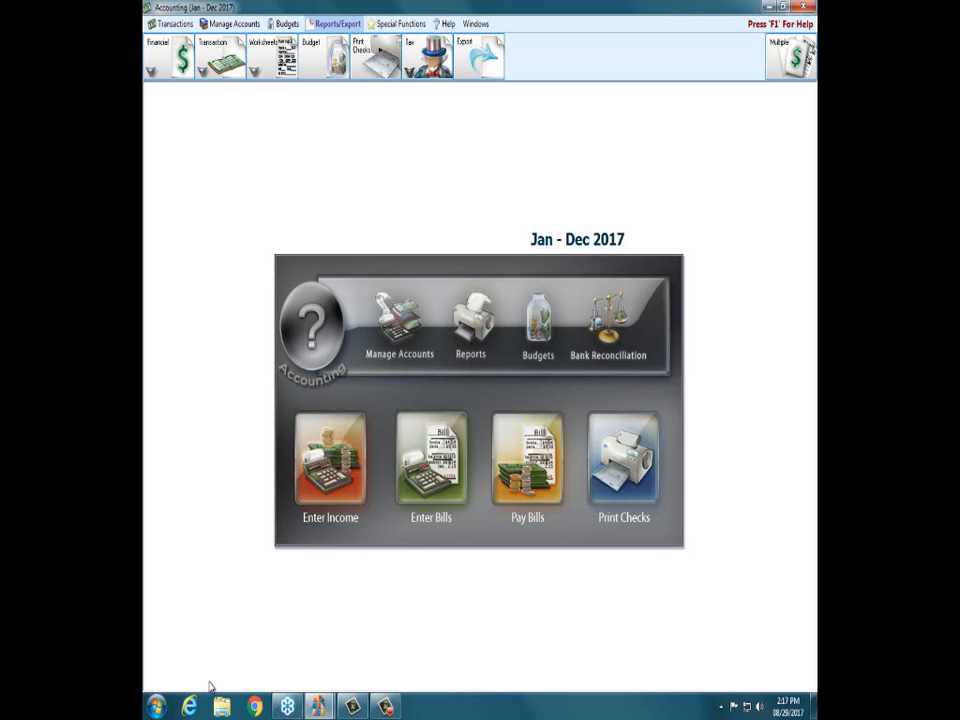
# Step: View the options for setting up a new accounting year, including copying the chart of accounts and budgets, and cancel without creating one
pyautogui.click(395, 24)
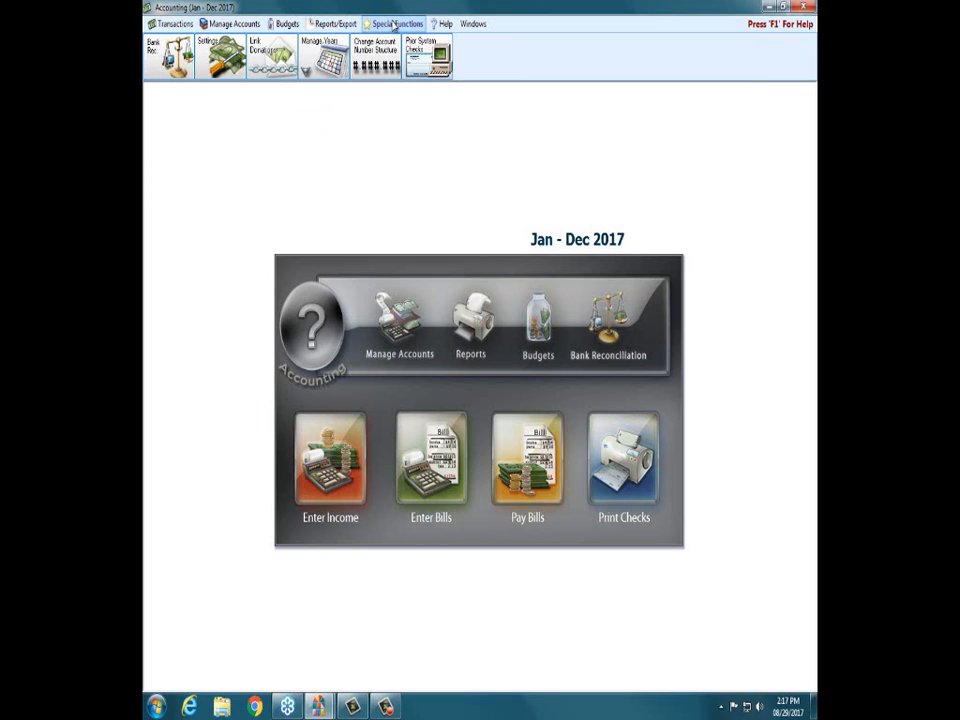
pyautogui.click(322, 58)
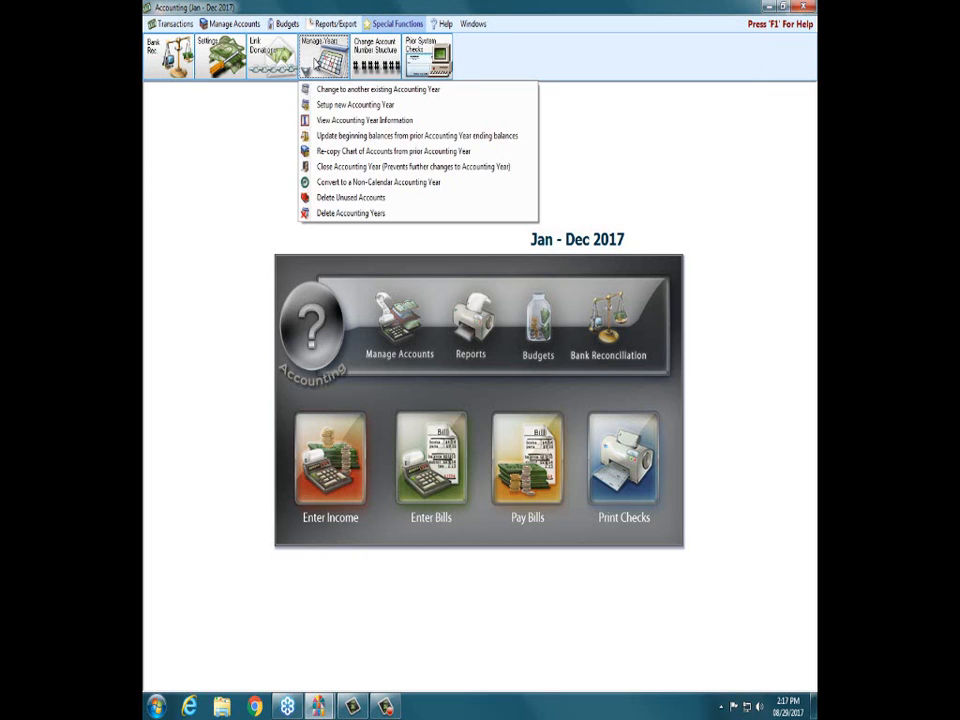
pyautogui.click(341, 104)
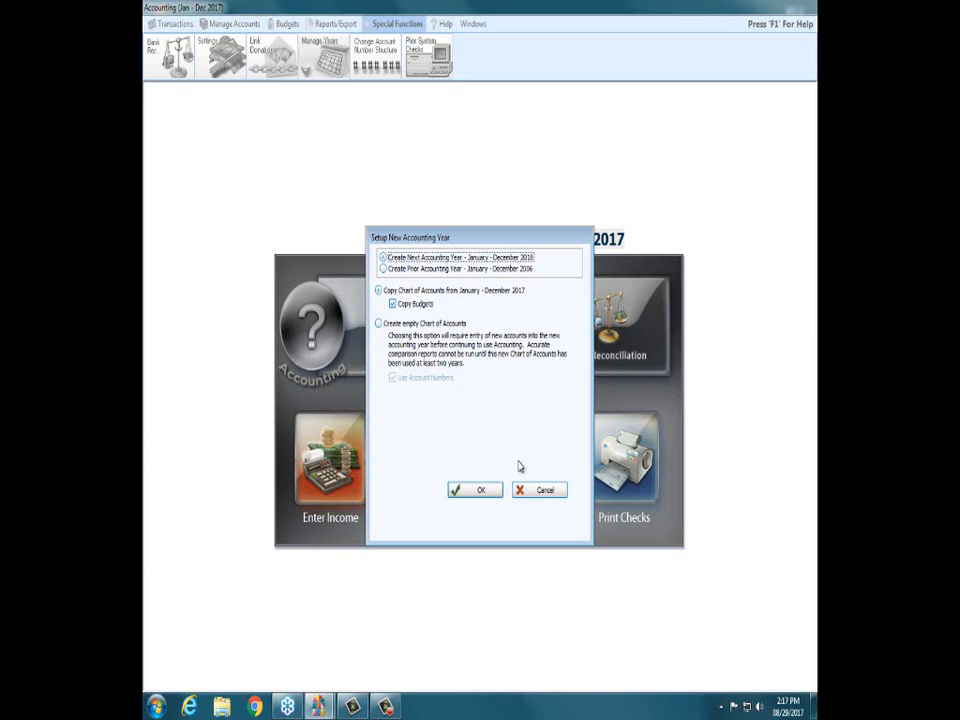
pyautogui.click(540, 490)
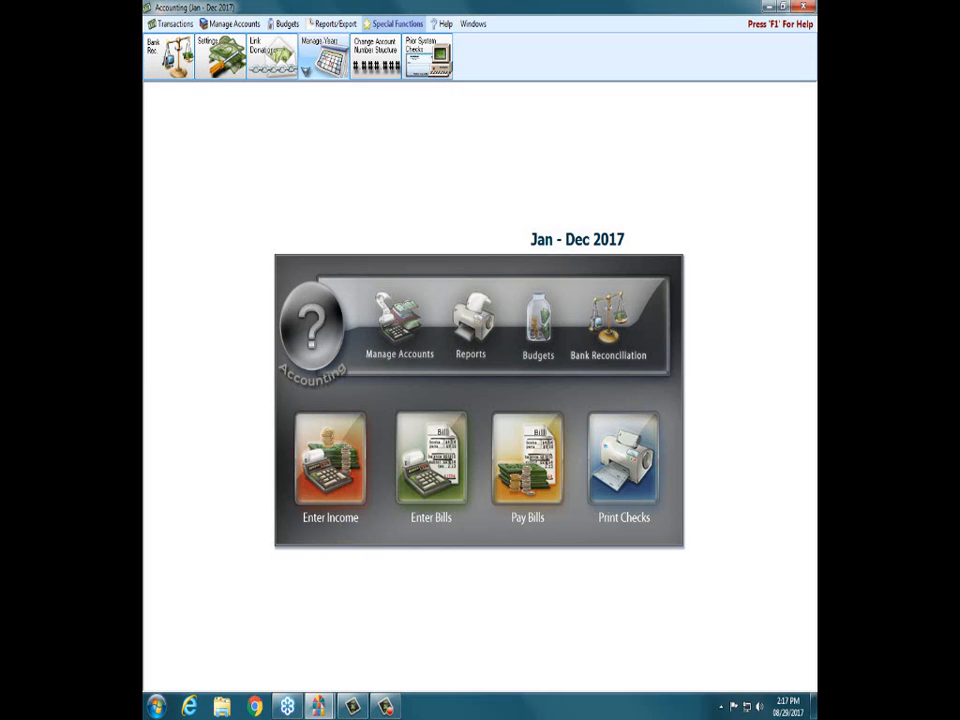
# Step: Open the Subtotals window, view the details of Total Expenses, and close the window
pyautogui.click(231, 23)
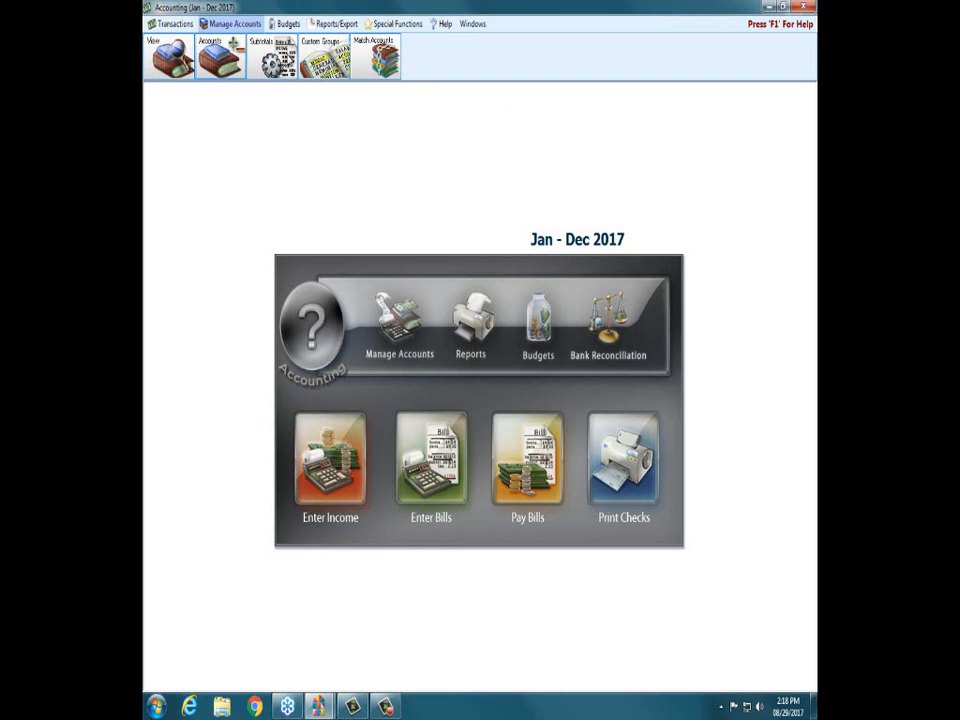
pyautogui.click(285, 60)
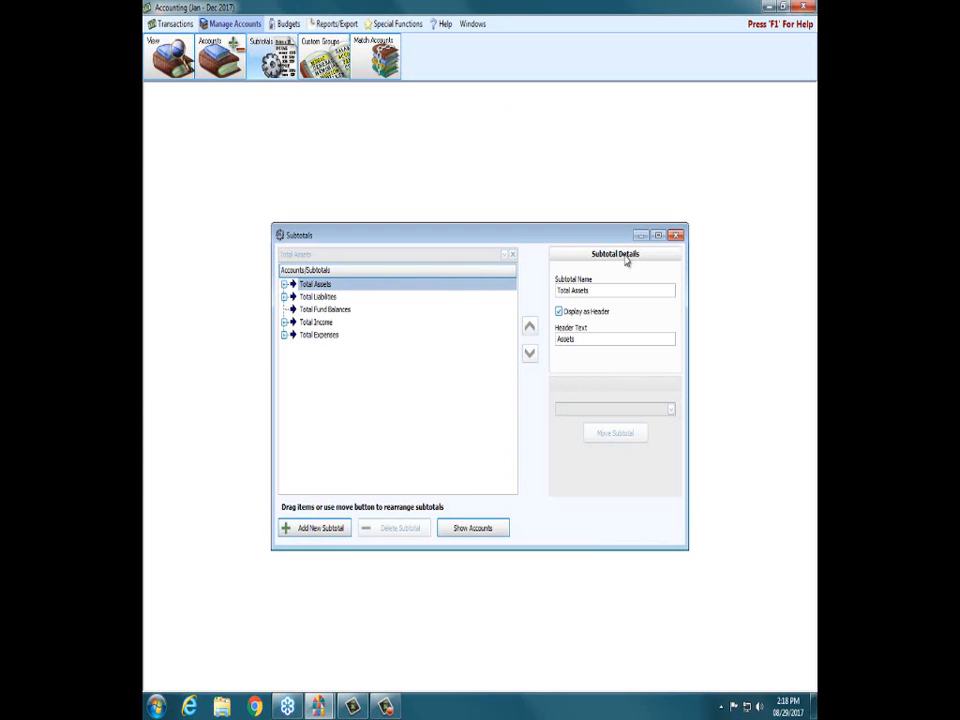
pyautogui.click(308, 337)
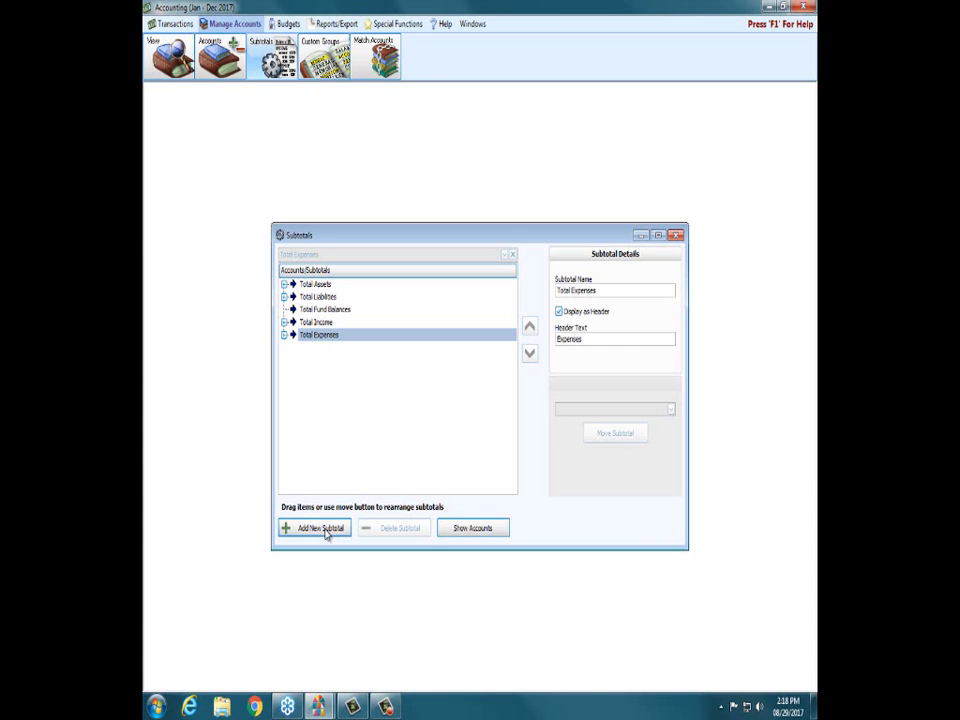
pyautogui.click(675, 237)
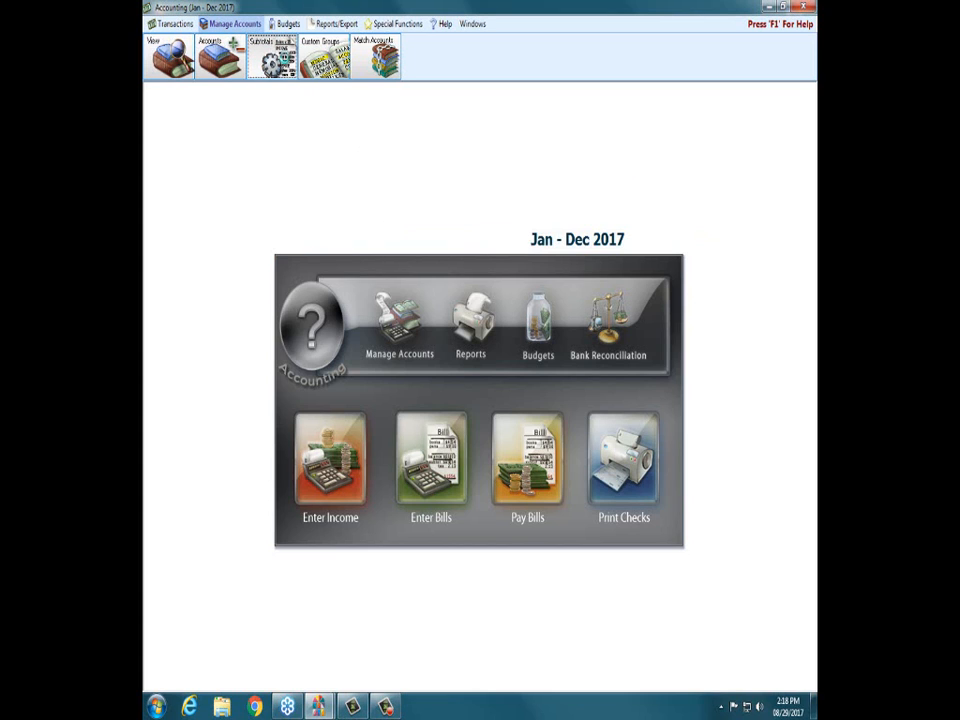
# Step: Reopen the Subtotals window, view its context help topic, and close both the help page and the window
pyautogui.click(272, 58)
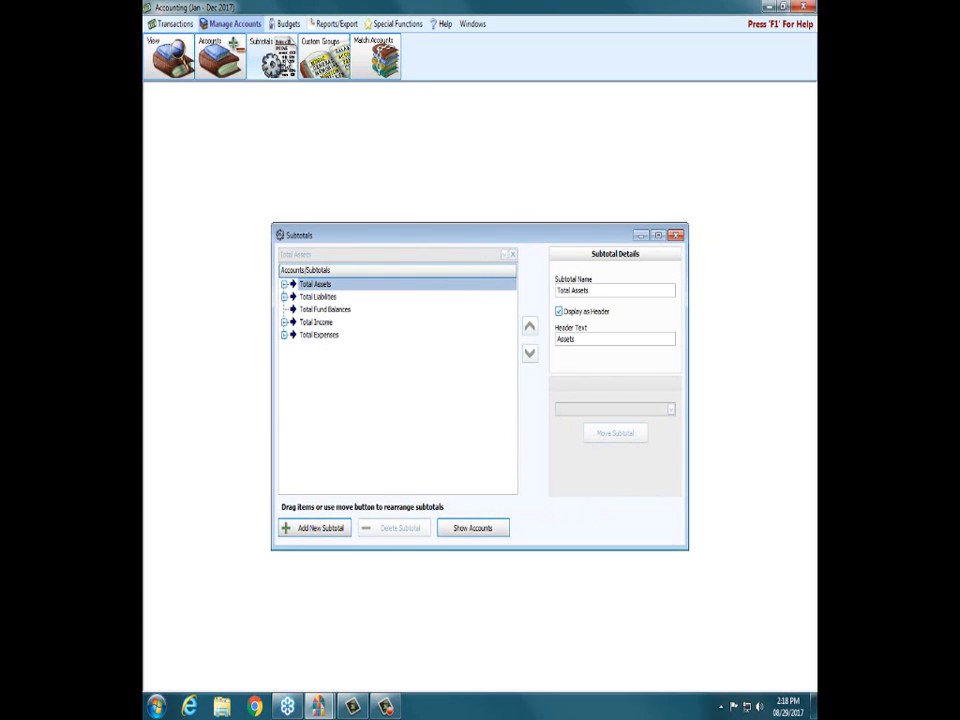
pyautogui.press('F1')
pyautogui.moveTo(426, 127)
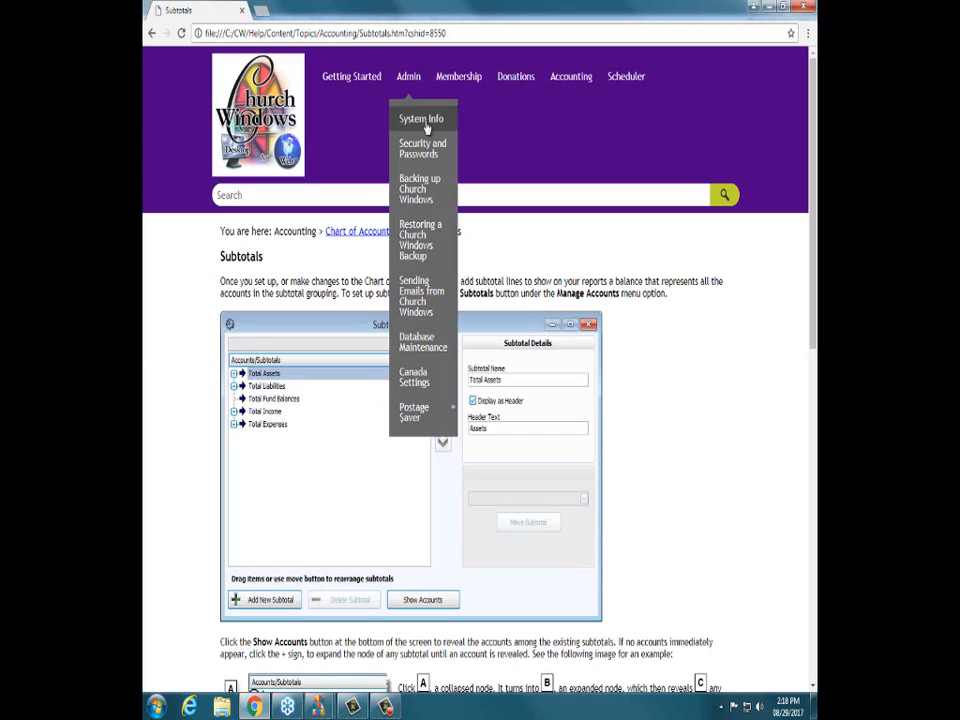
pyautogui.click(805, 9)
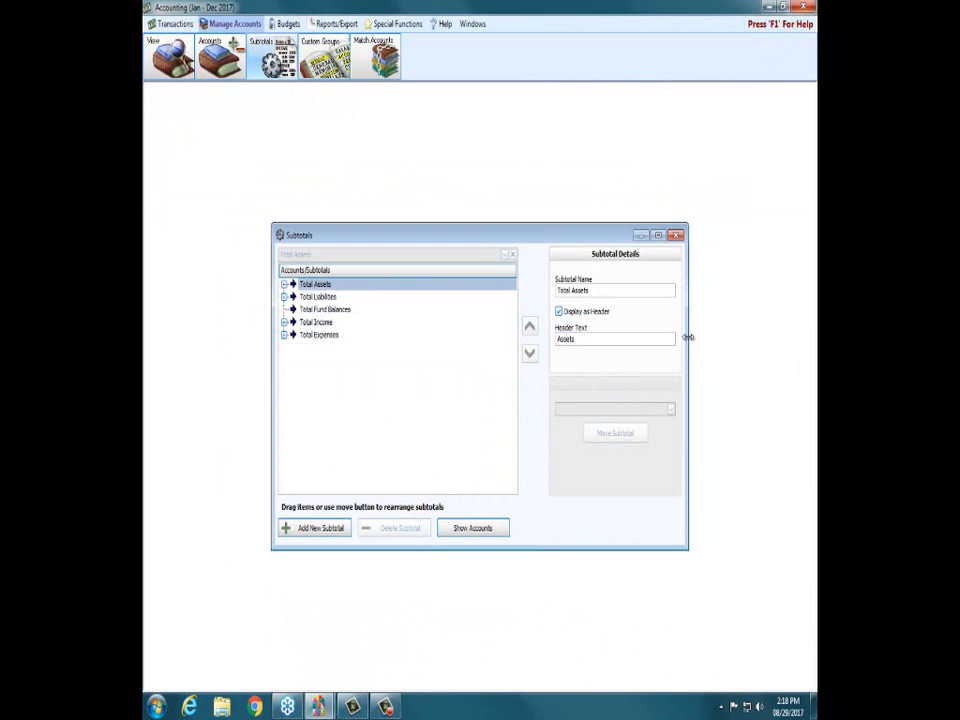
pyautogui.click(676, 236)
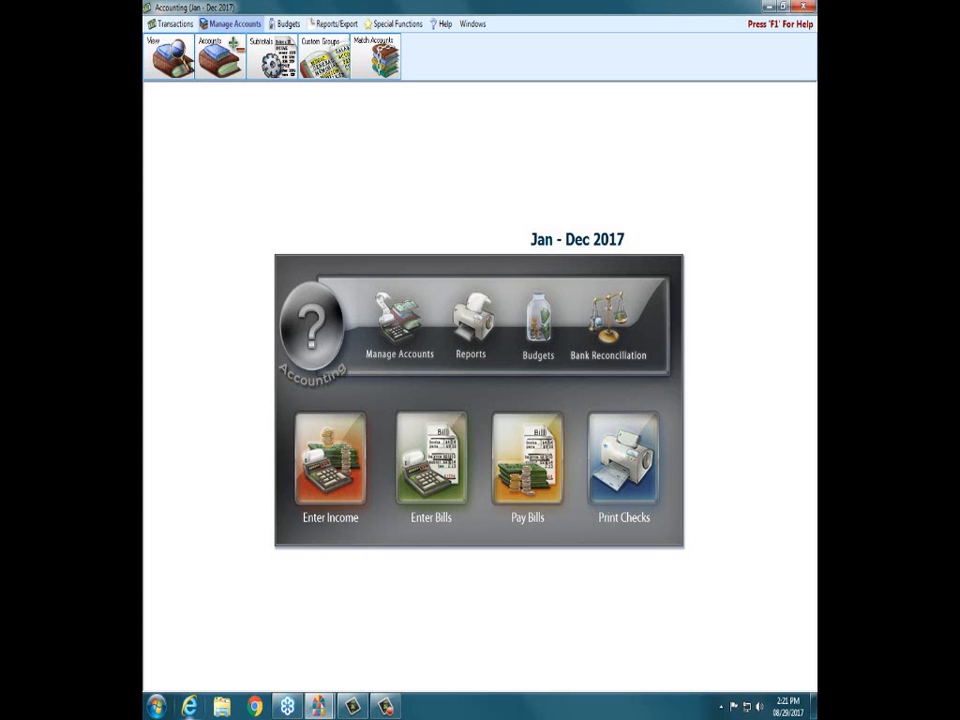
# Step: Switch to Internet Explorer and search the Church Windows website for "budget"
pyautogui.click(194, 709)
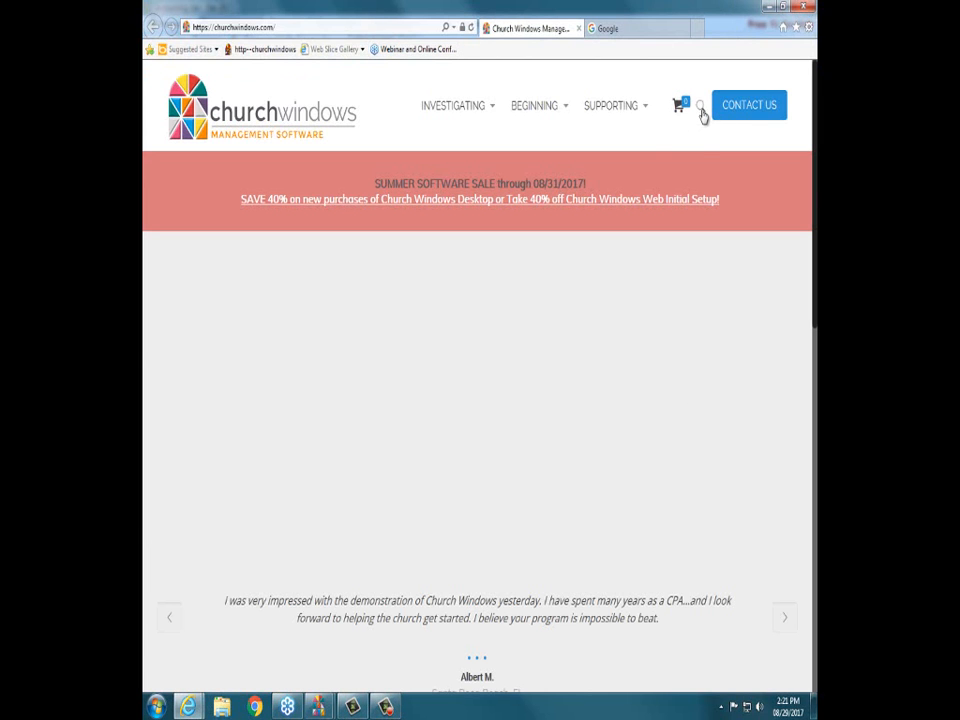
pyautogui.click(701, 108)
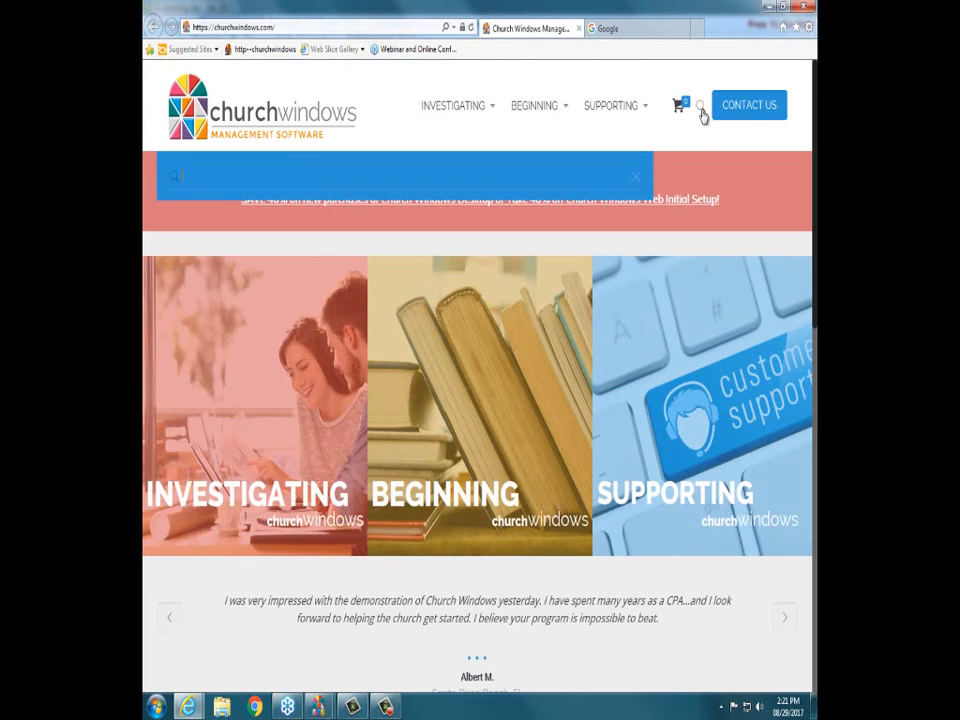
pyautogui.write('budget')
pyautogui.press('Return')
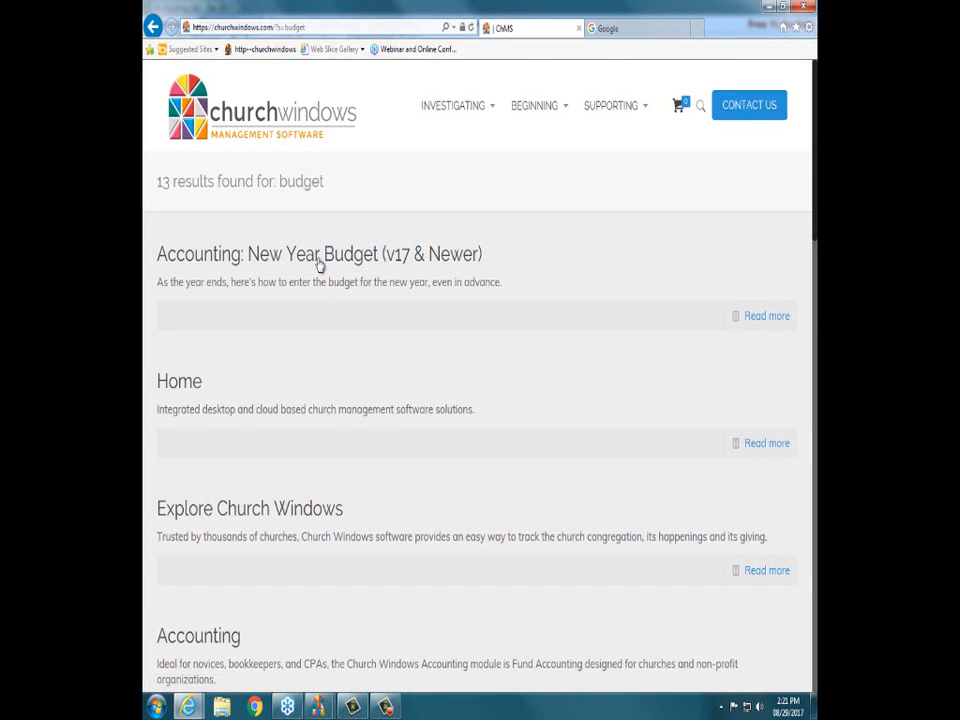
# Step: Look through the budget search results and open the article "Accounting: New Year Budget (v17 & Newer)"
pyautogui.scroll(-5, 359, 346)
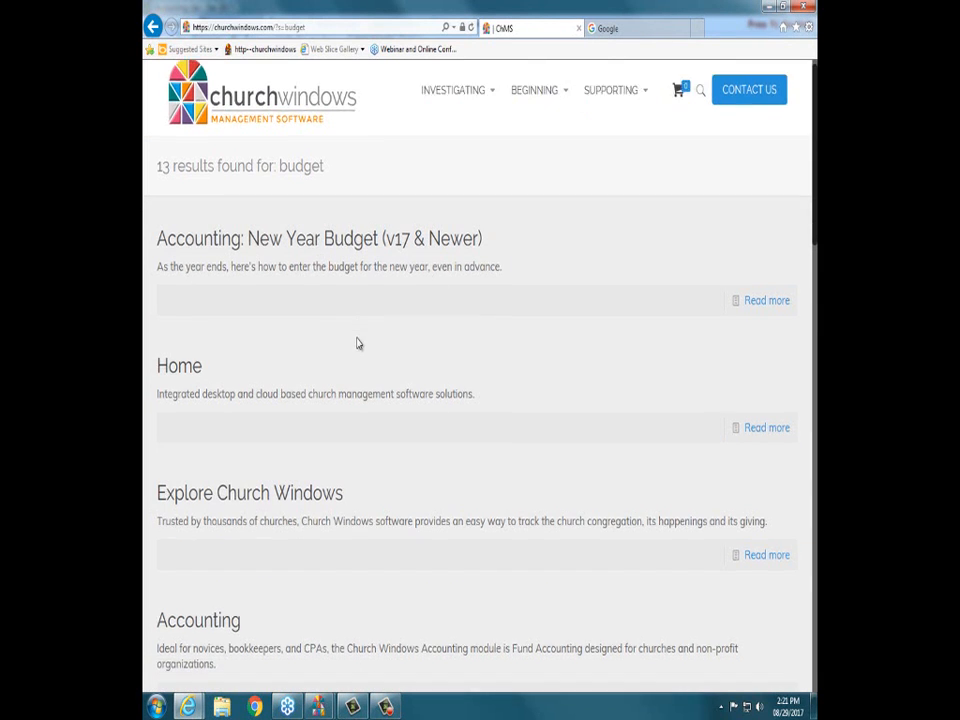
pyautogui.scroll(-2, 359, 343)
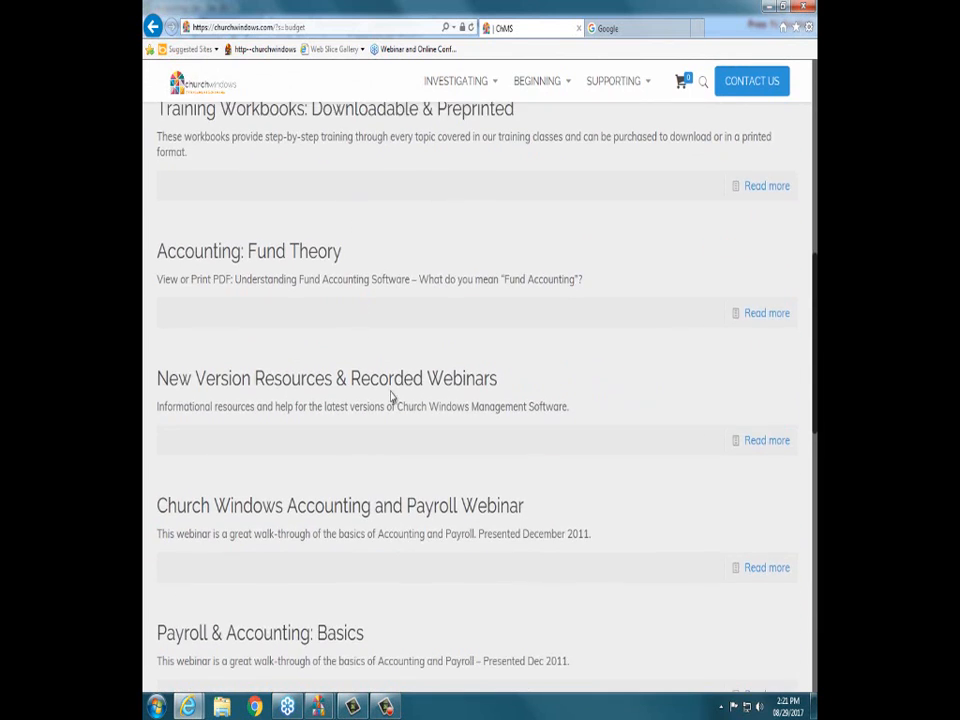
pyautogui.scroll(6, 506, 418)
pyautogui.scroll(1, 215, 265)
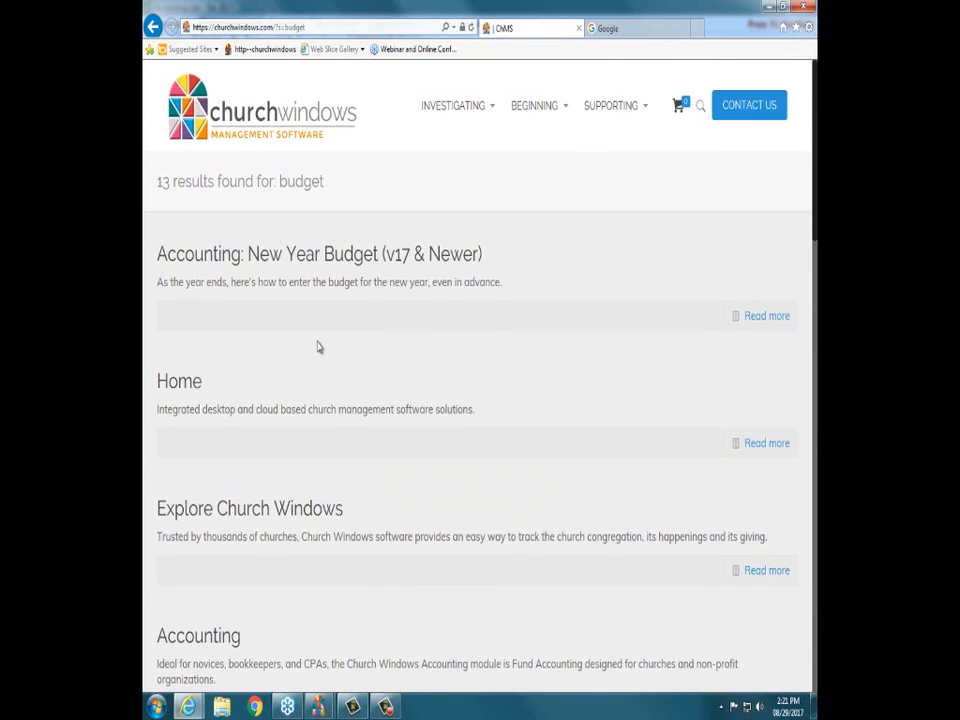
pyautogui.click(311, 267)
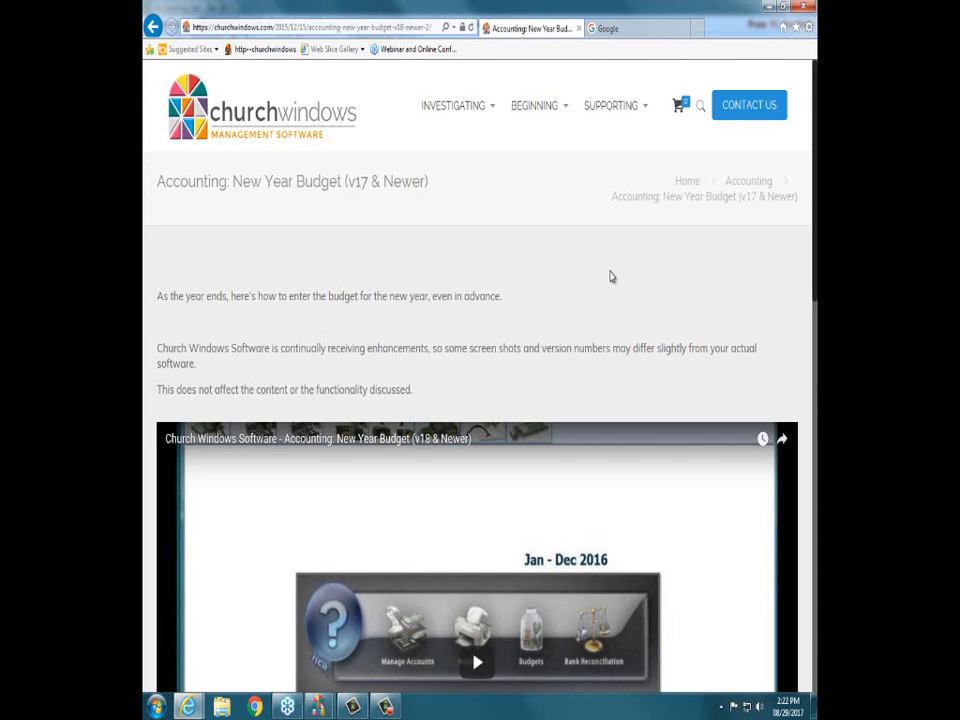
# Step: Review the New Year Budget article's introduction and its embedded tutorial video without playing it
pyautogui.scroll(-1, 585, 330)
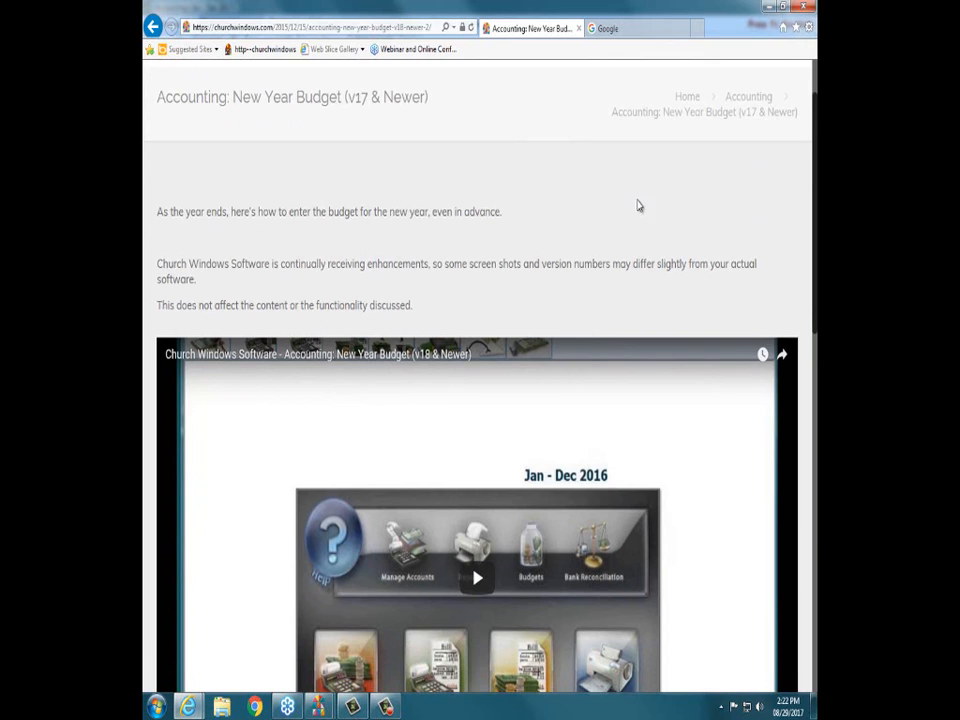
pyautogui.scroll(-1, 531, 211)
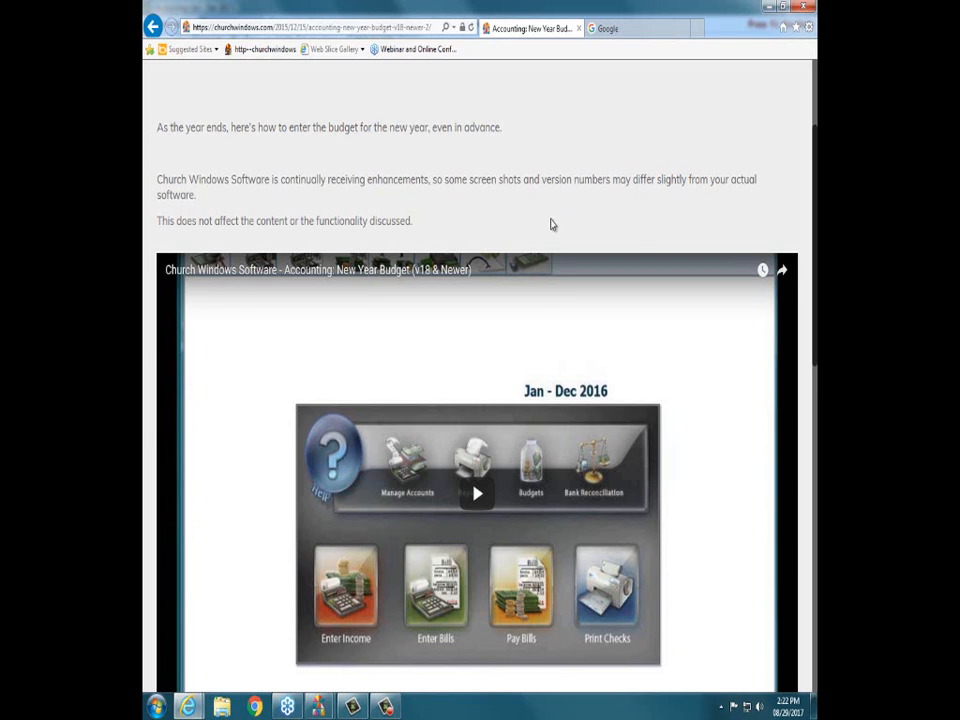
pyautogui.scroll(-1, 521, 250)
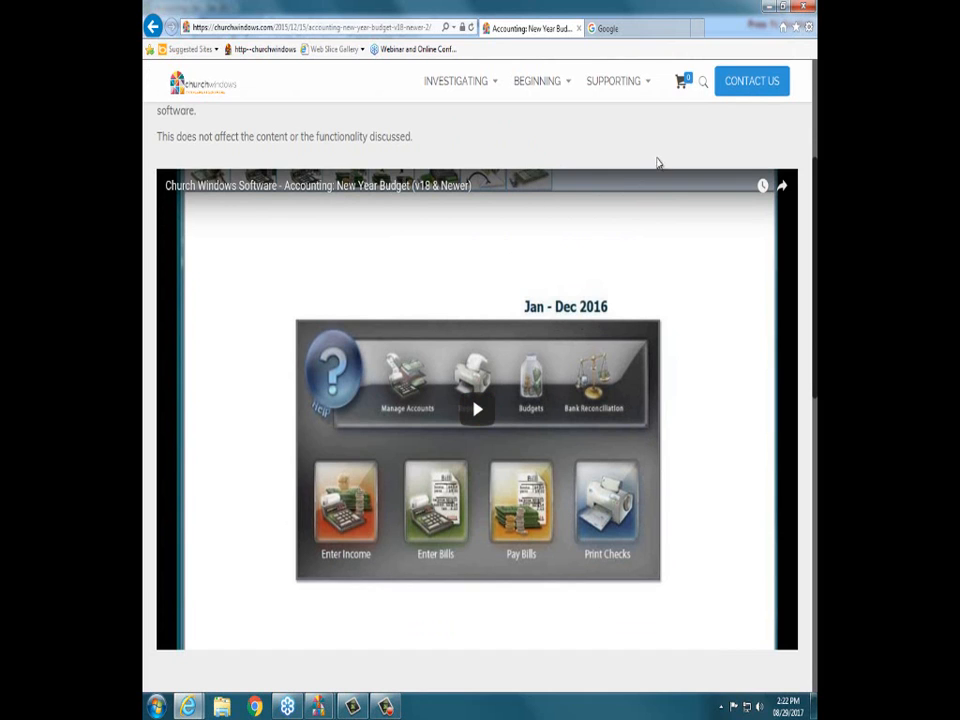
pyautogui.scroll(3, 589, 161)
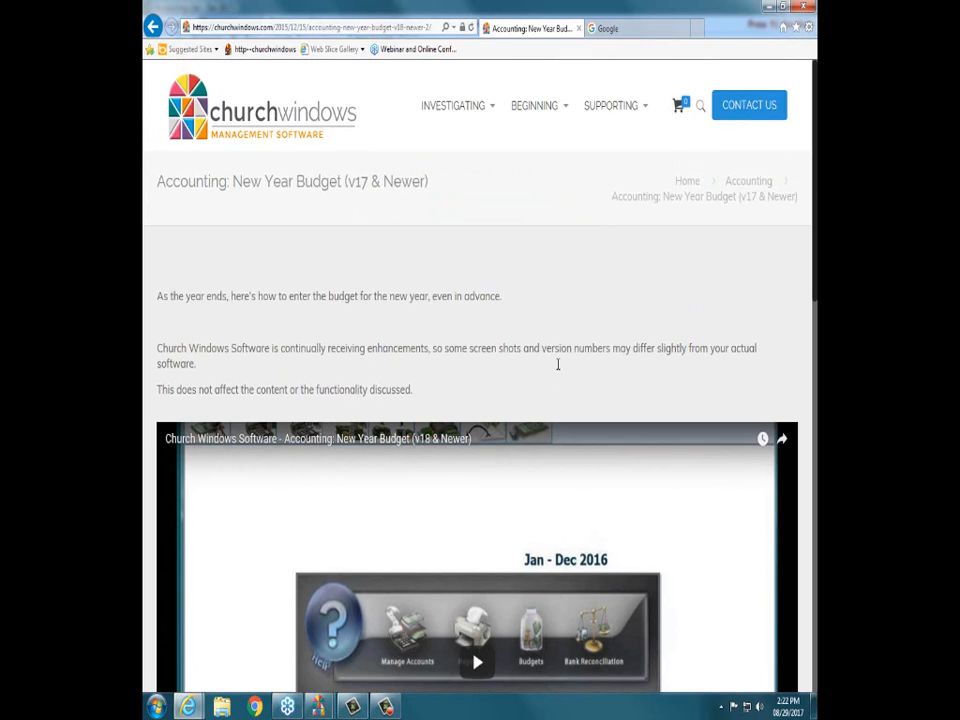
pyautogui.scroll(-3, 531, 326)
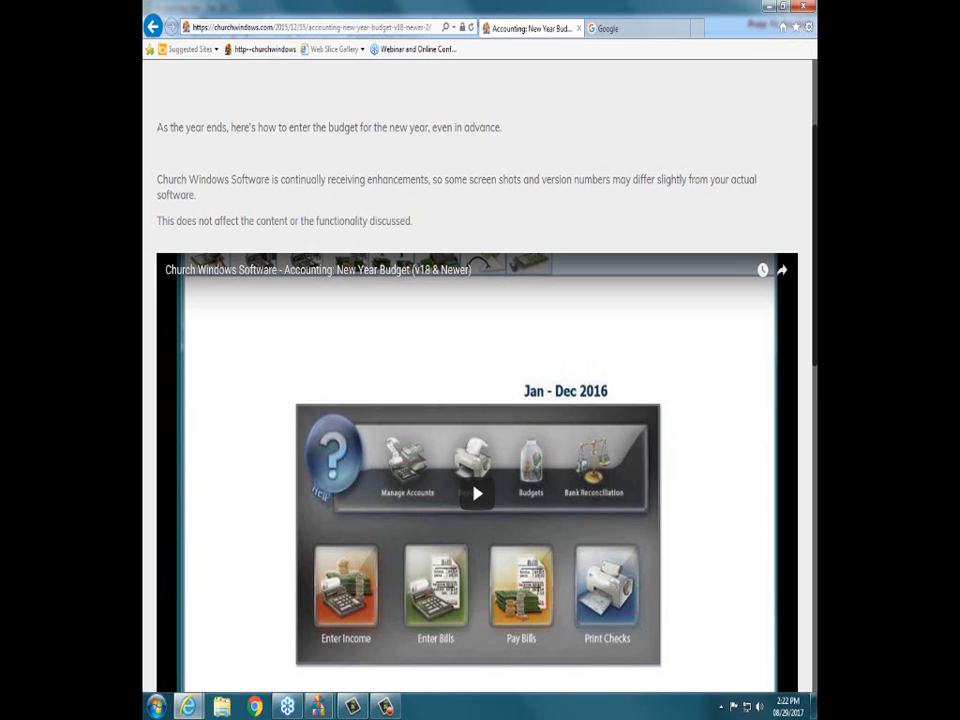
pyautogui.click(504, 390)
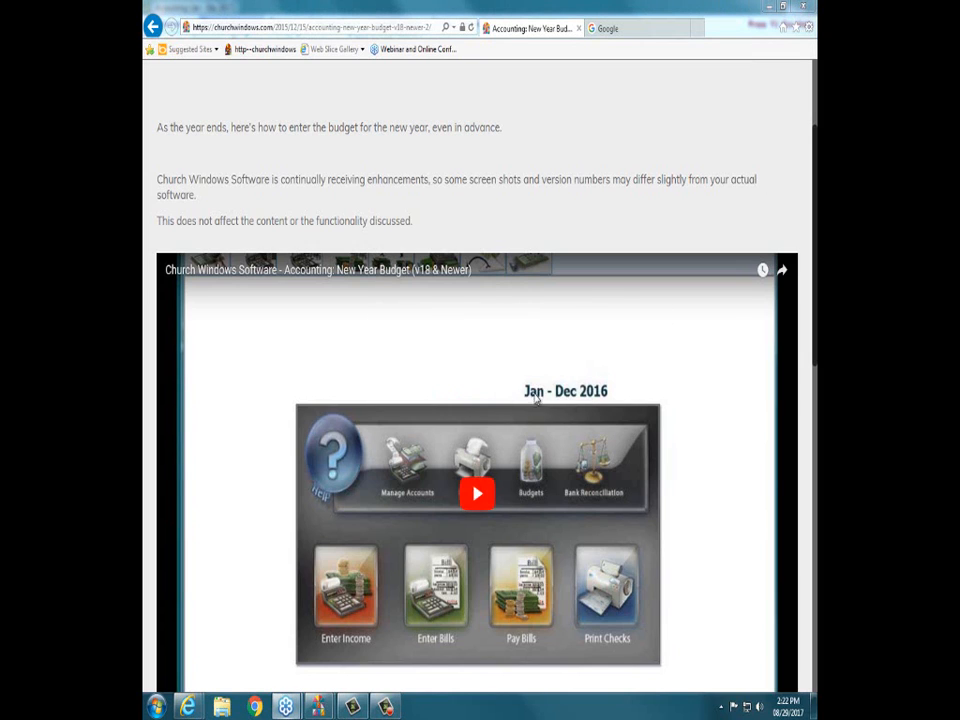
pyautogui.click(492, 385)
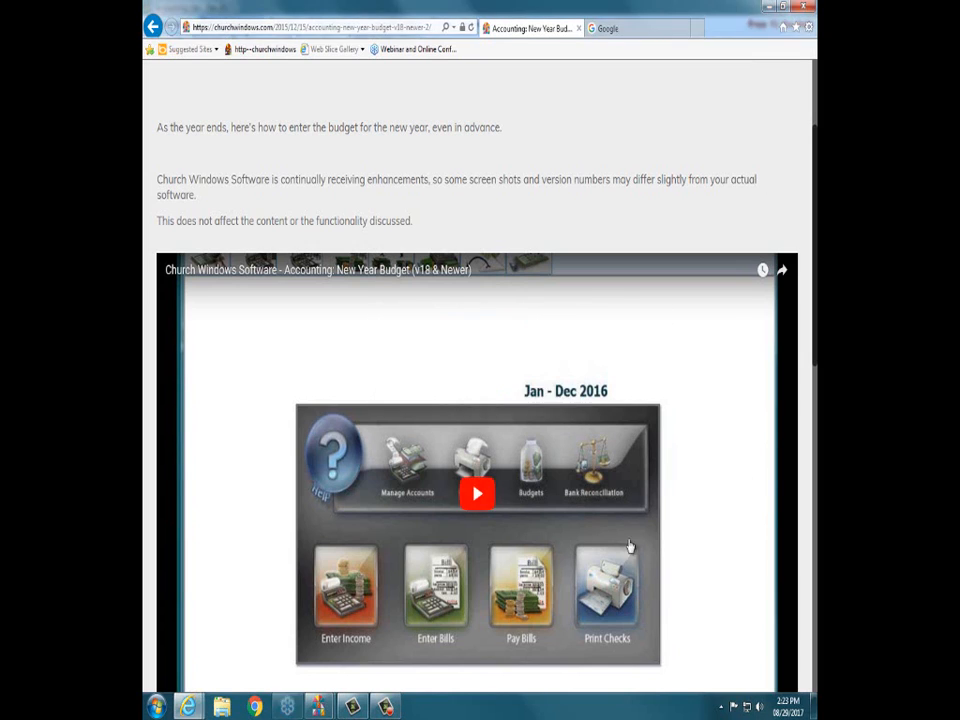